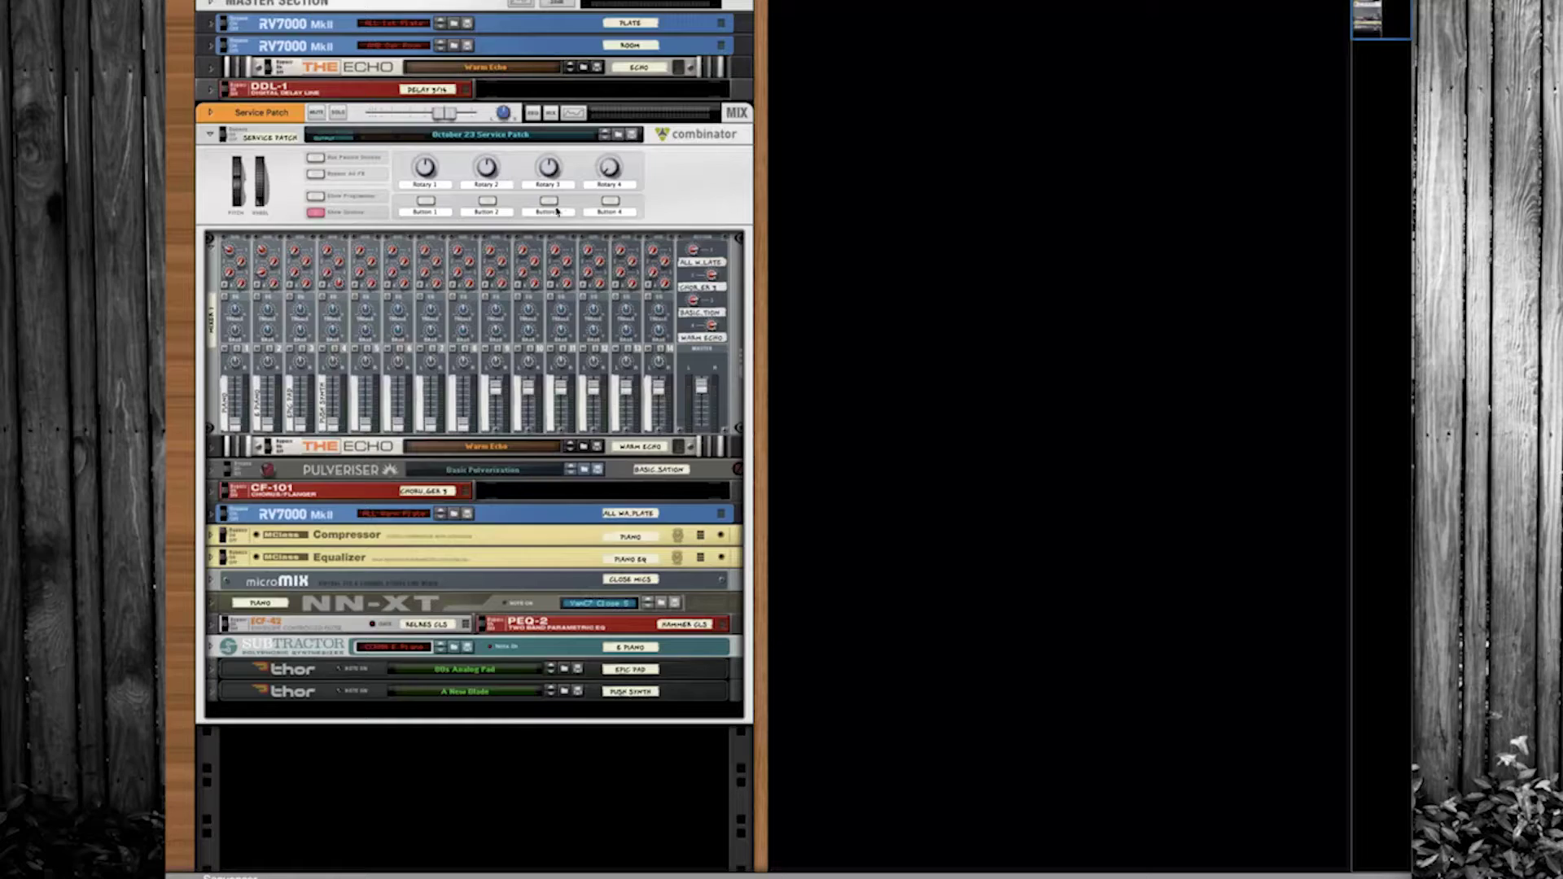
# In Preferences > Control Surfaces, delete the Mackie Control surface
pyautogui.click(684, 179)
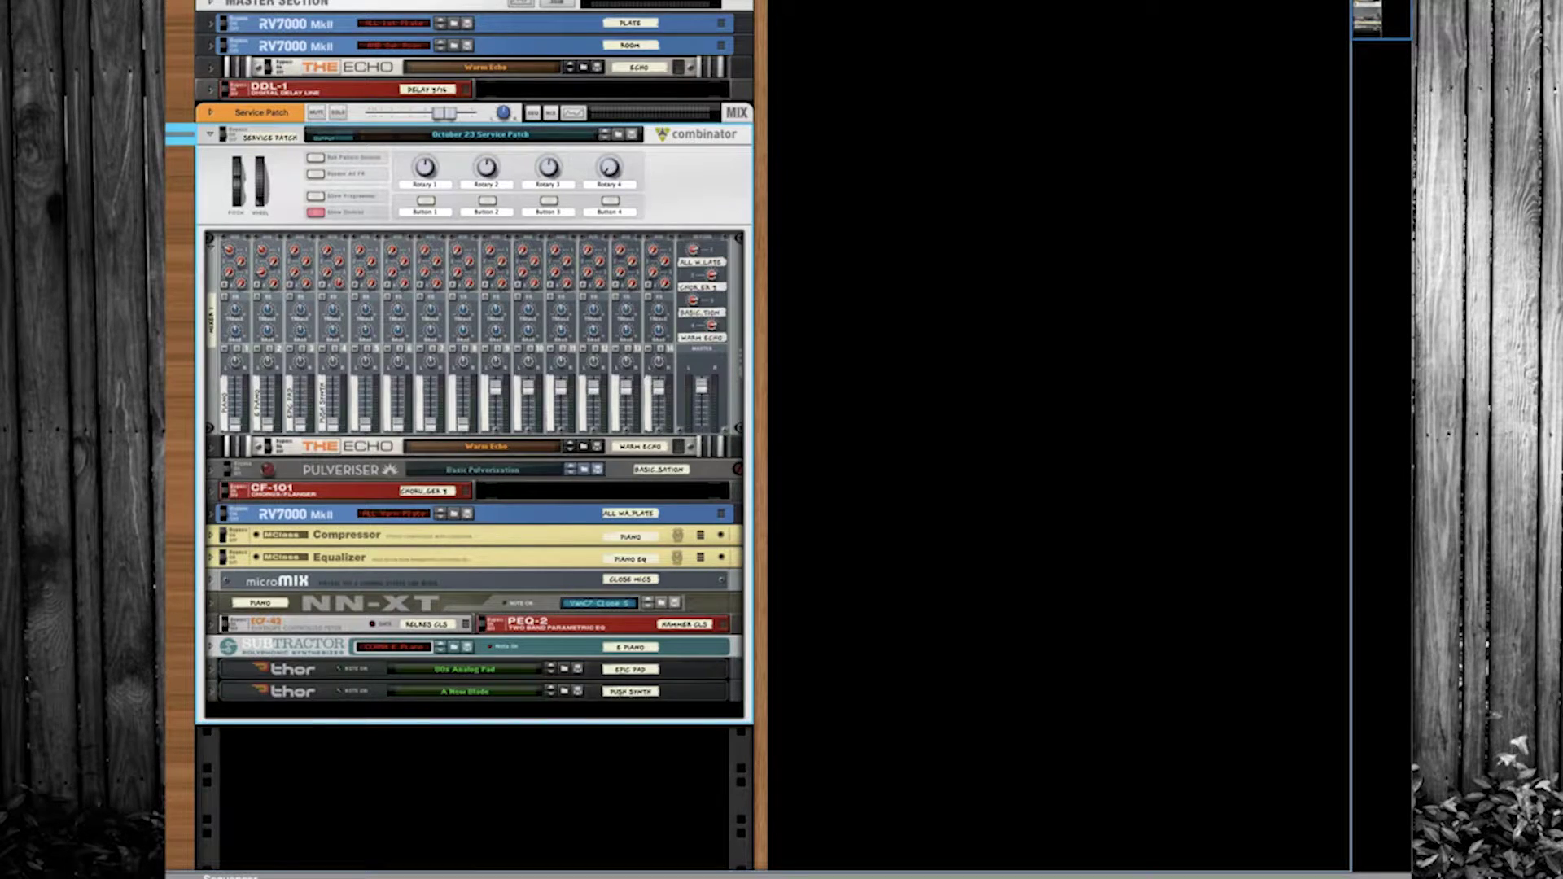
pyautogui.click(261, 0)
pyautogui.press('super+comma')
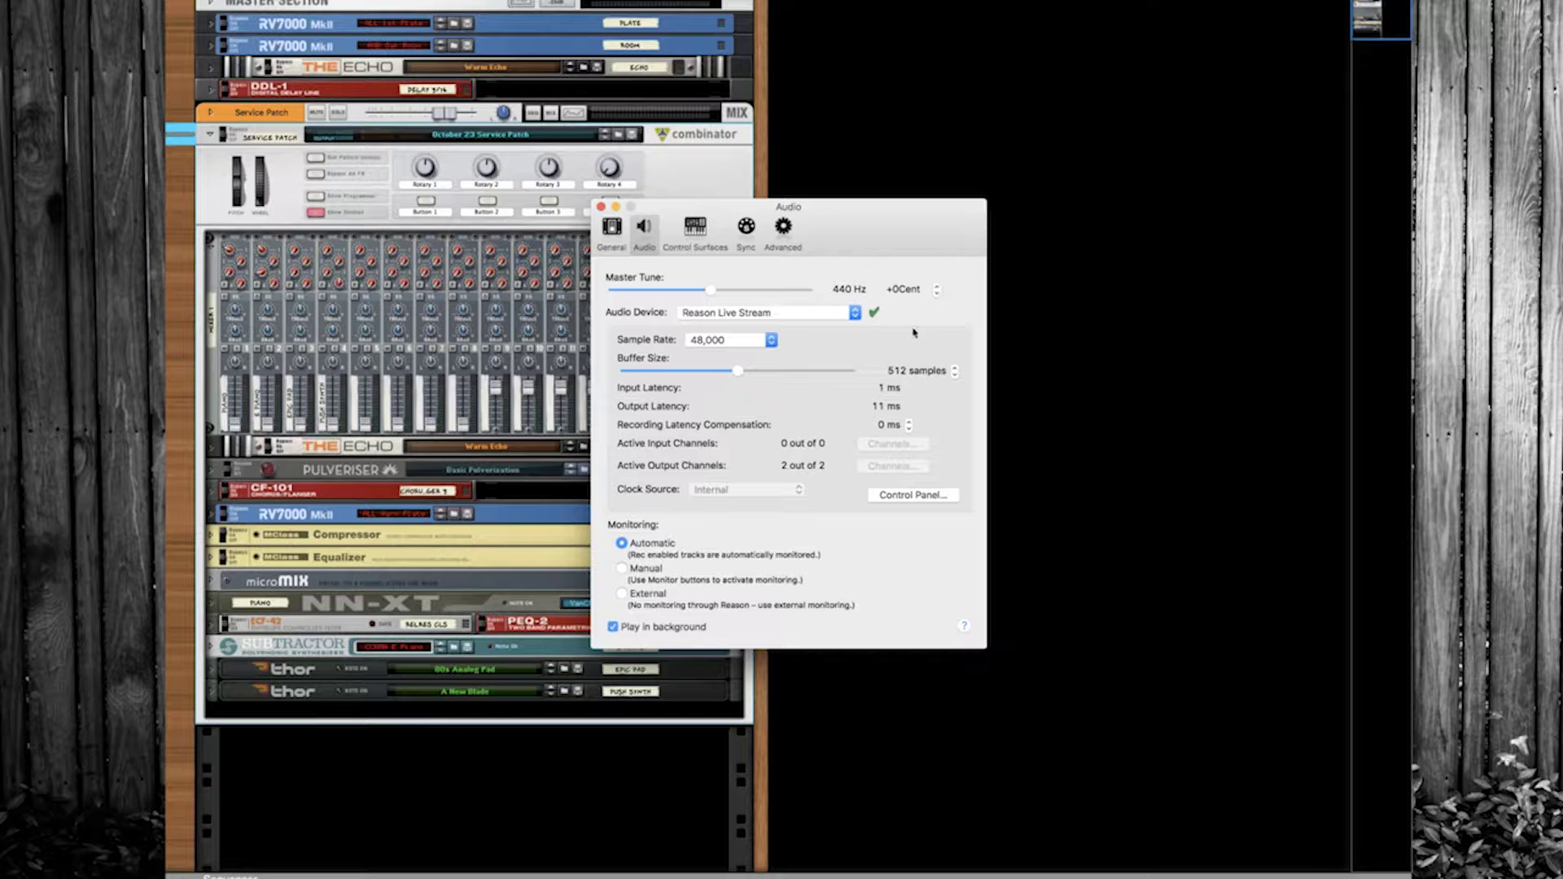
pyautogui.click(697, 232)
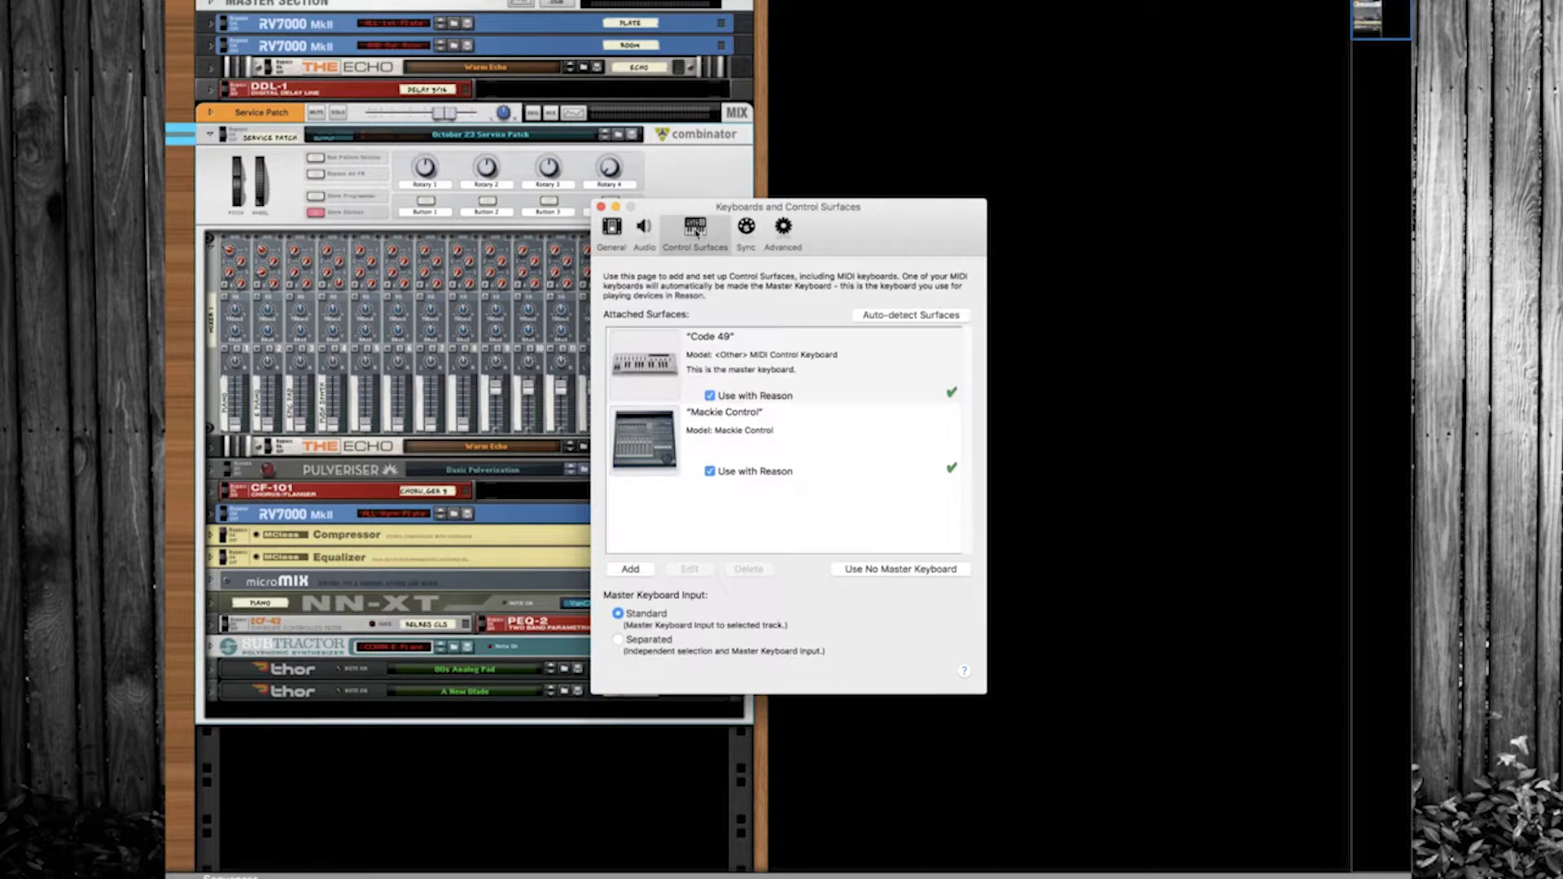
pyautogui.click(790, 444)
pyautogui.click(748, 570)
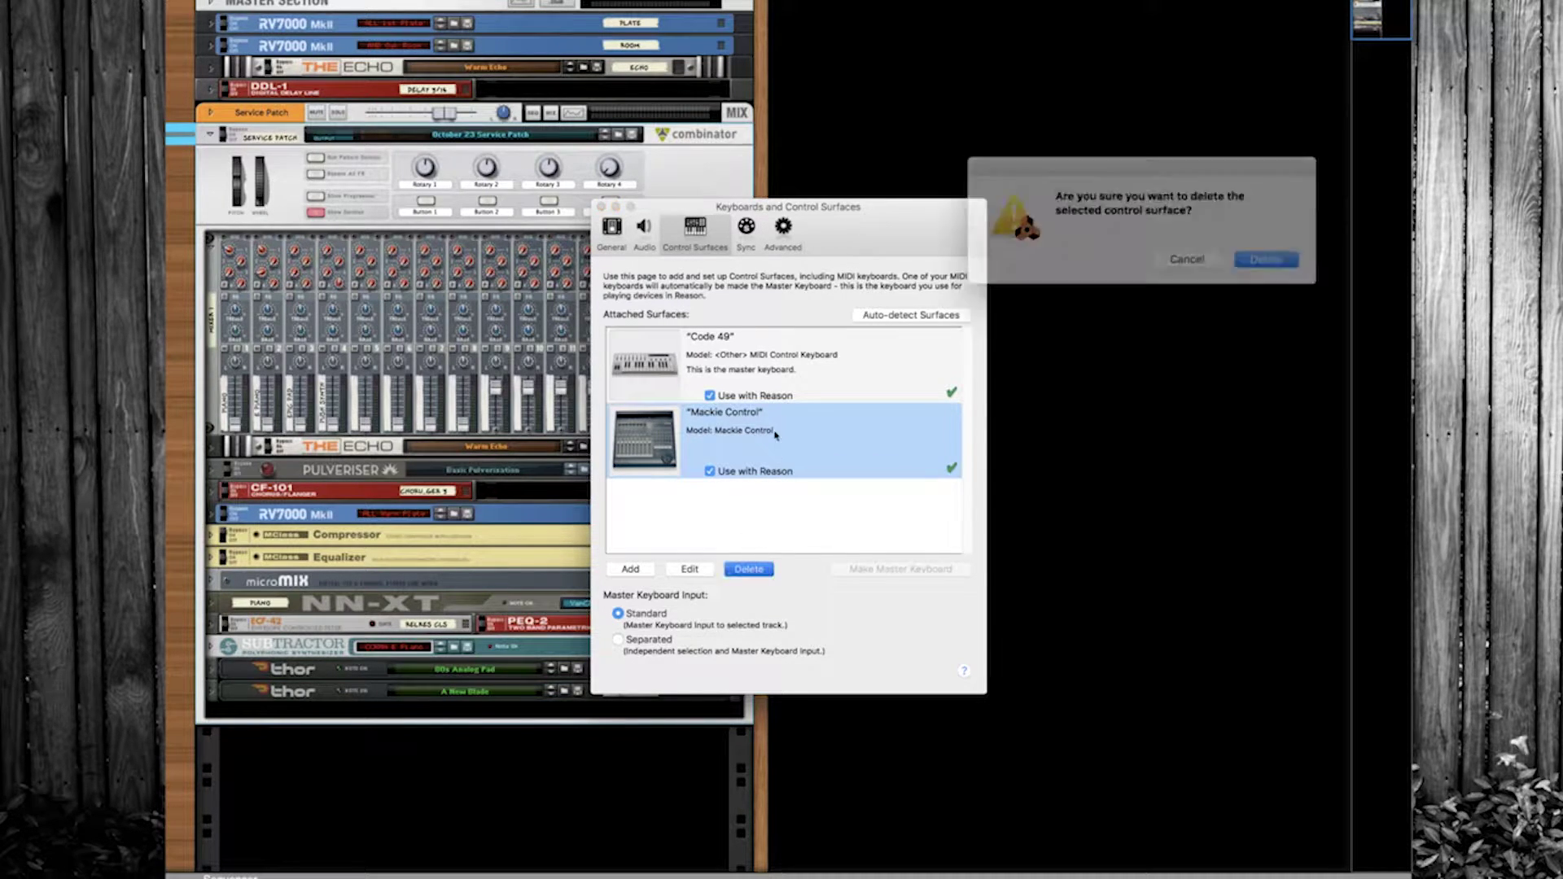
pyautogui.click(1279, 259)
# Delete the Code 49 control surface as well
pyautogui.click(758, 371)
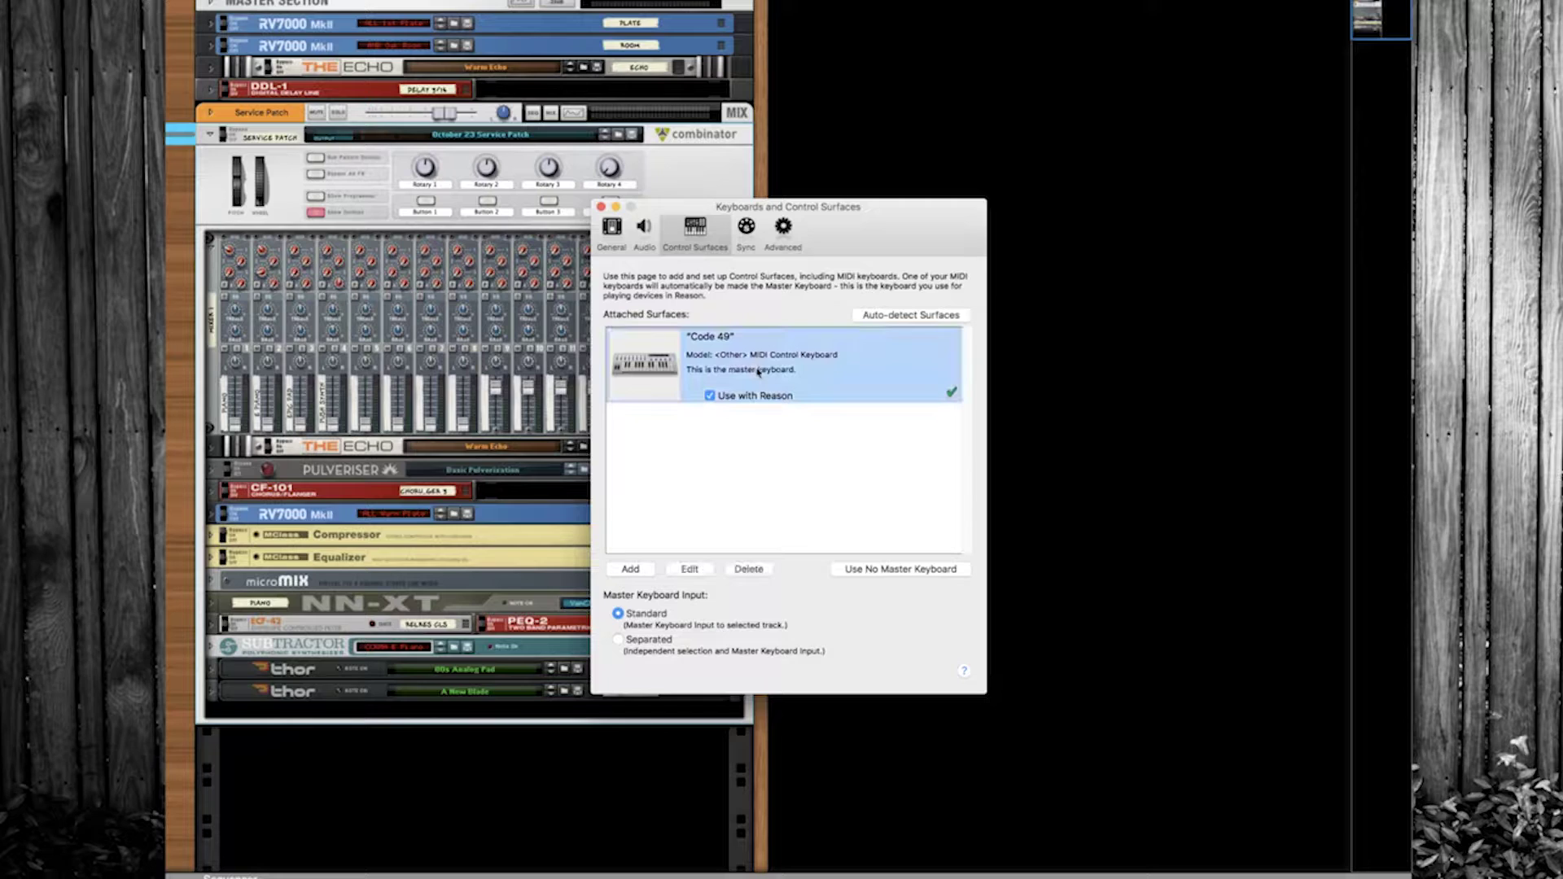
pyautogui.click(748, 570)
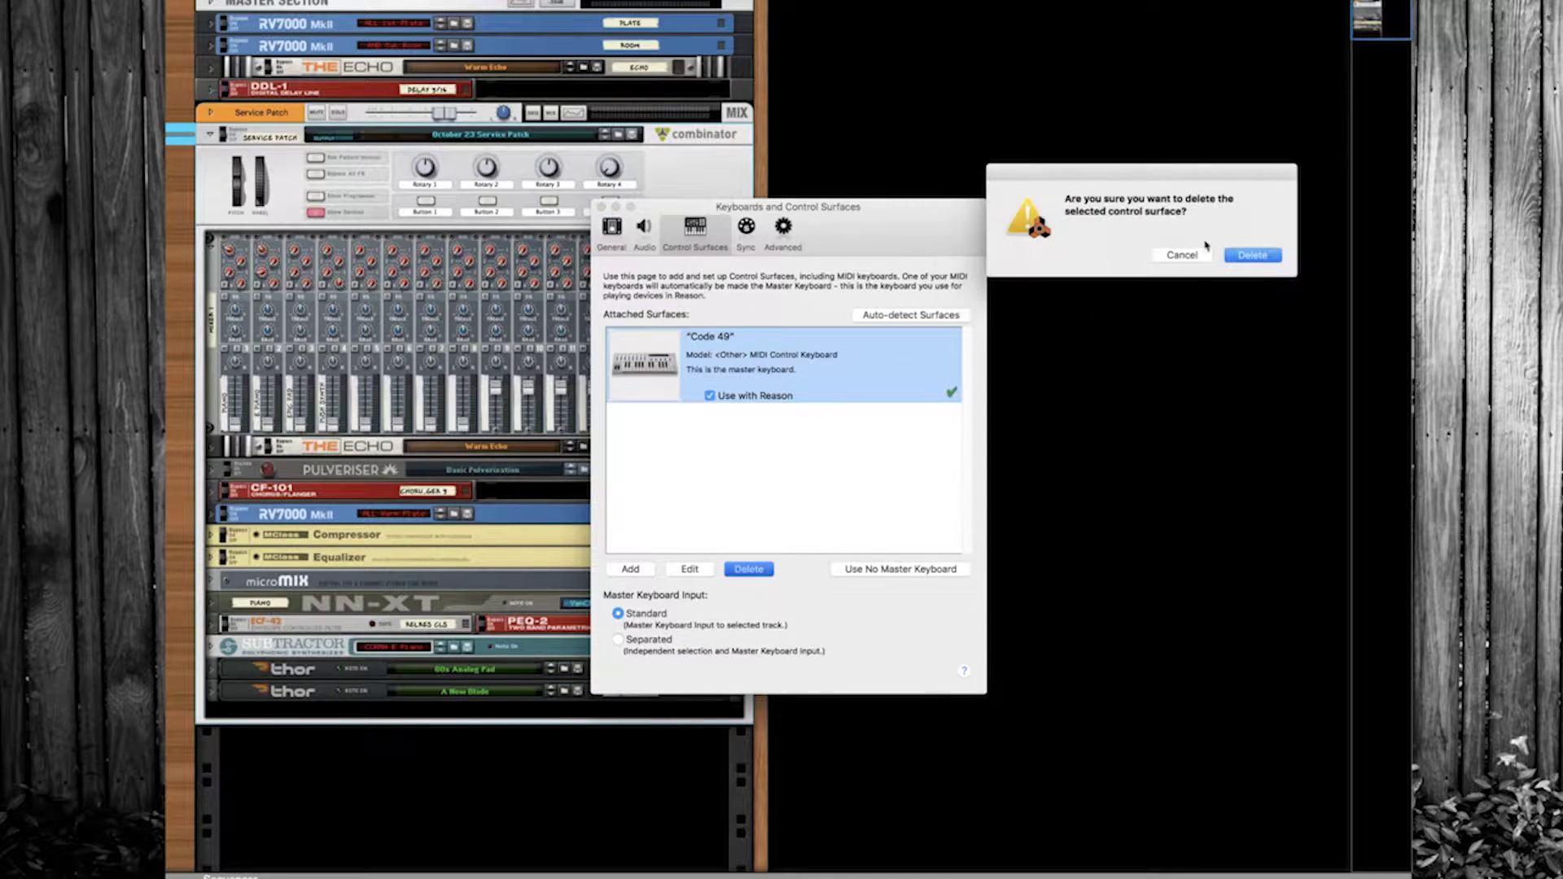
pyautogui.click(1253, 257)
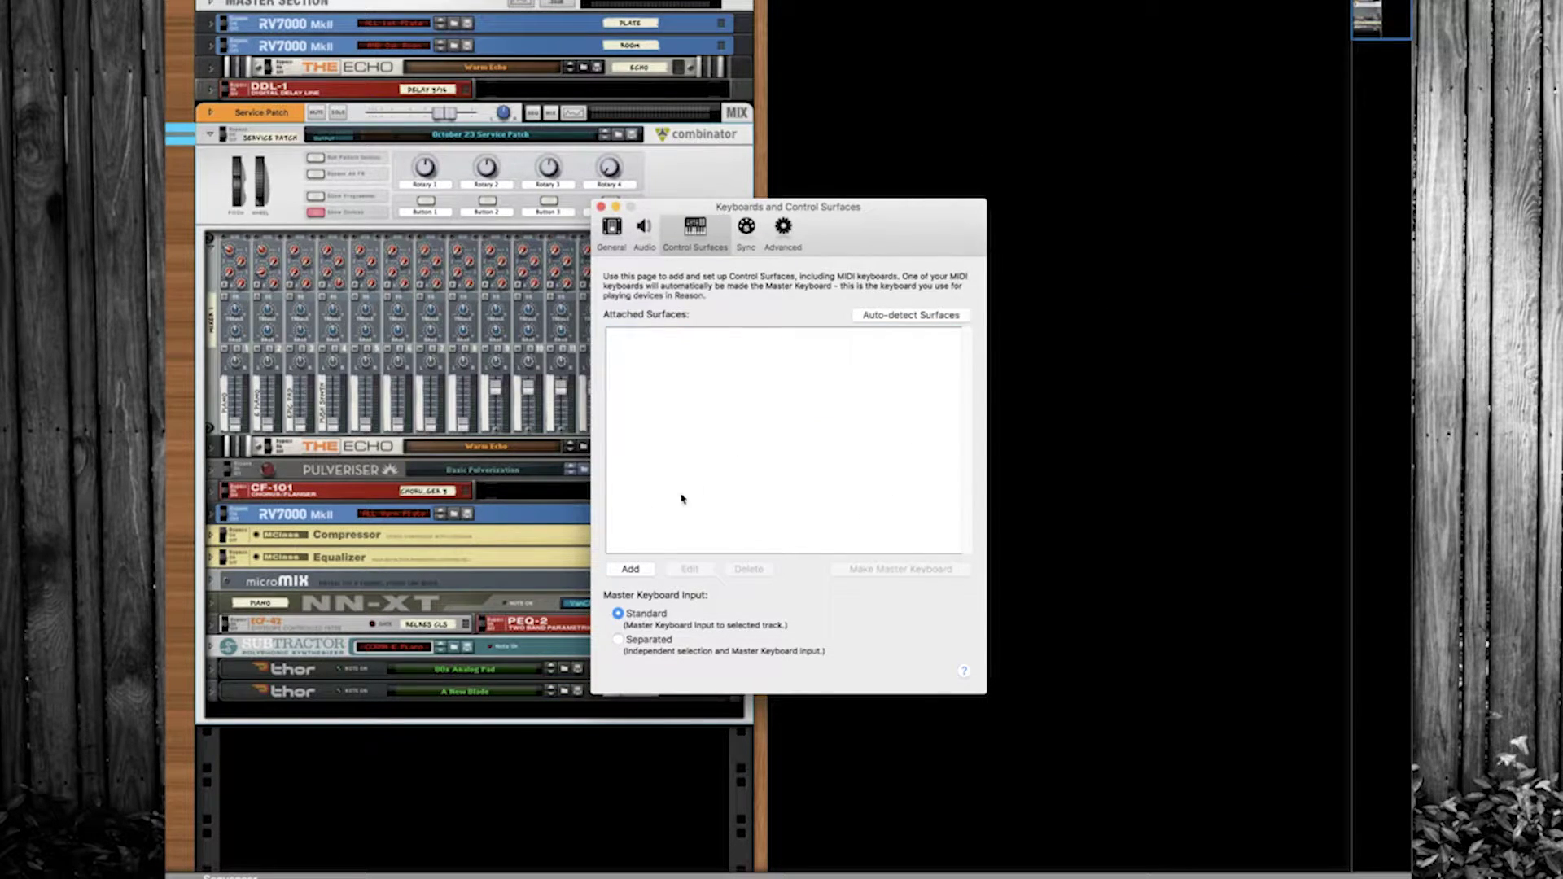
# Add an <Other> manufacturer keyboard named 'Code 49' on the Code 49 USB MIDI input
pyautogui.click(632, 570)
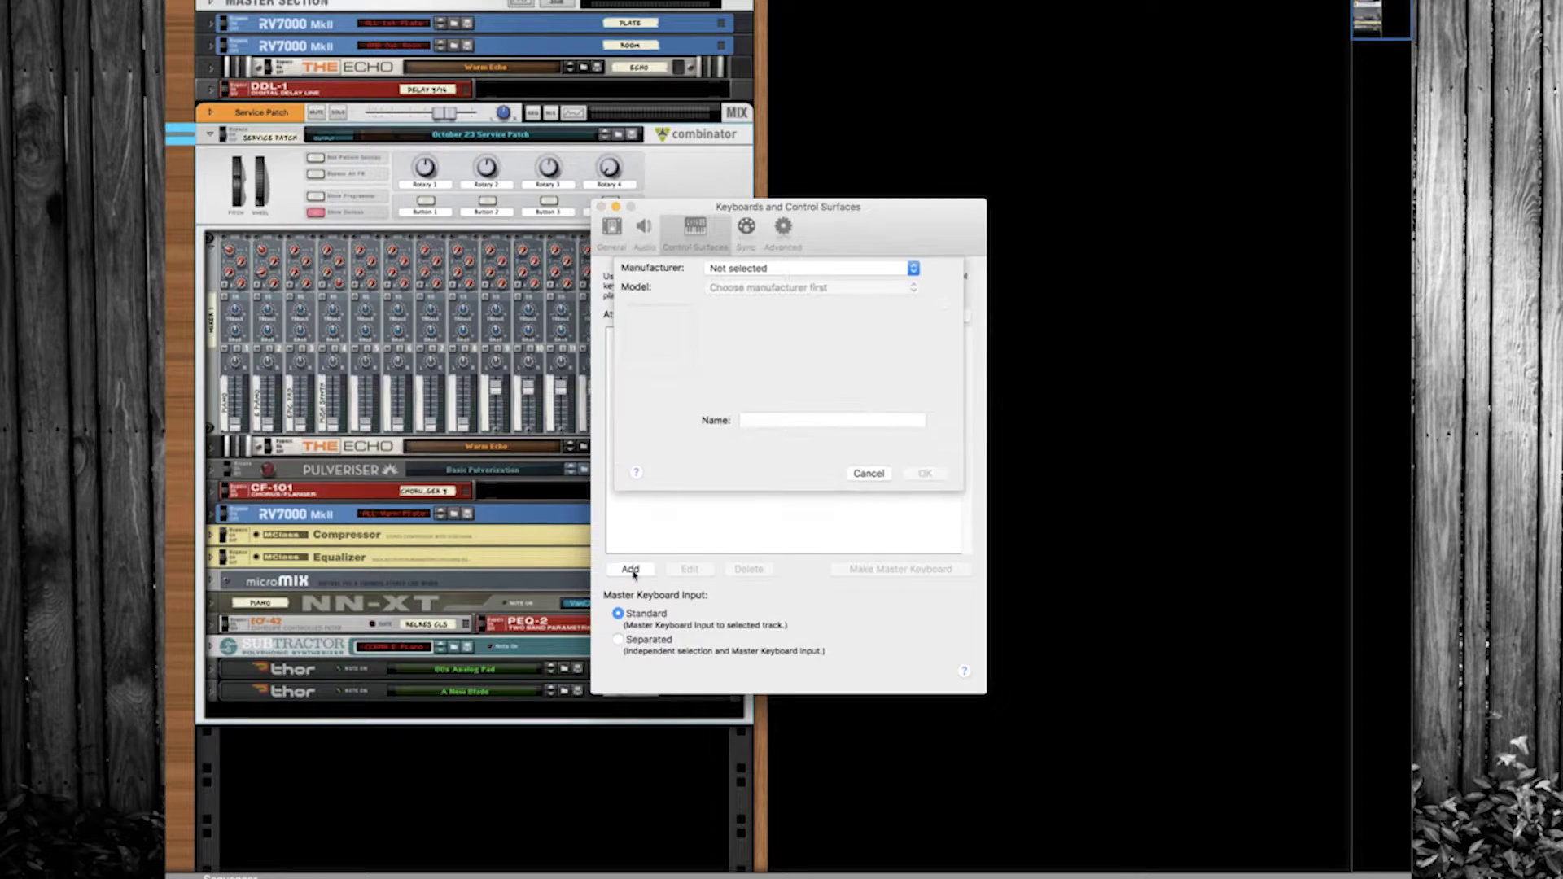
pyautogui.click(756, 269)
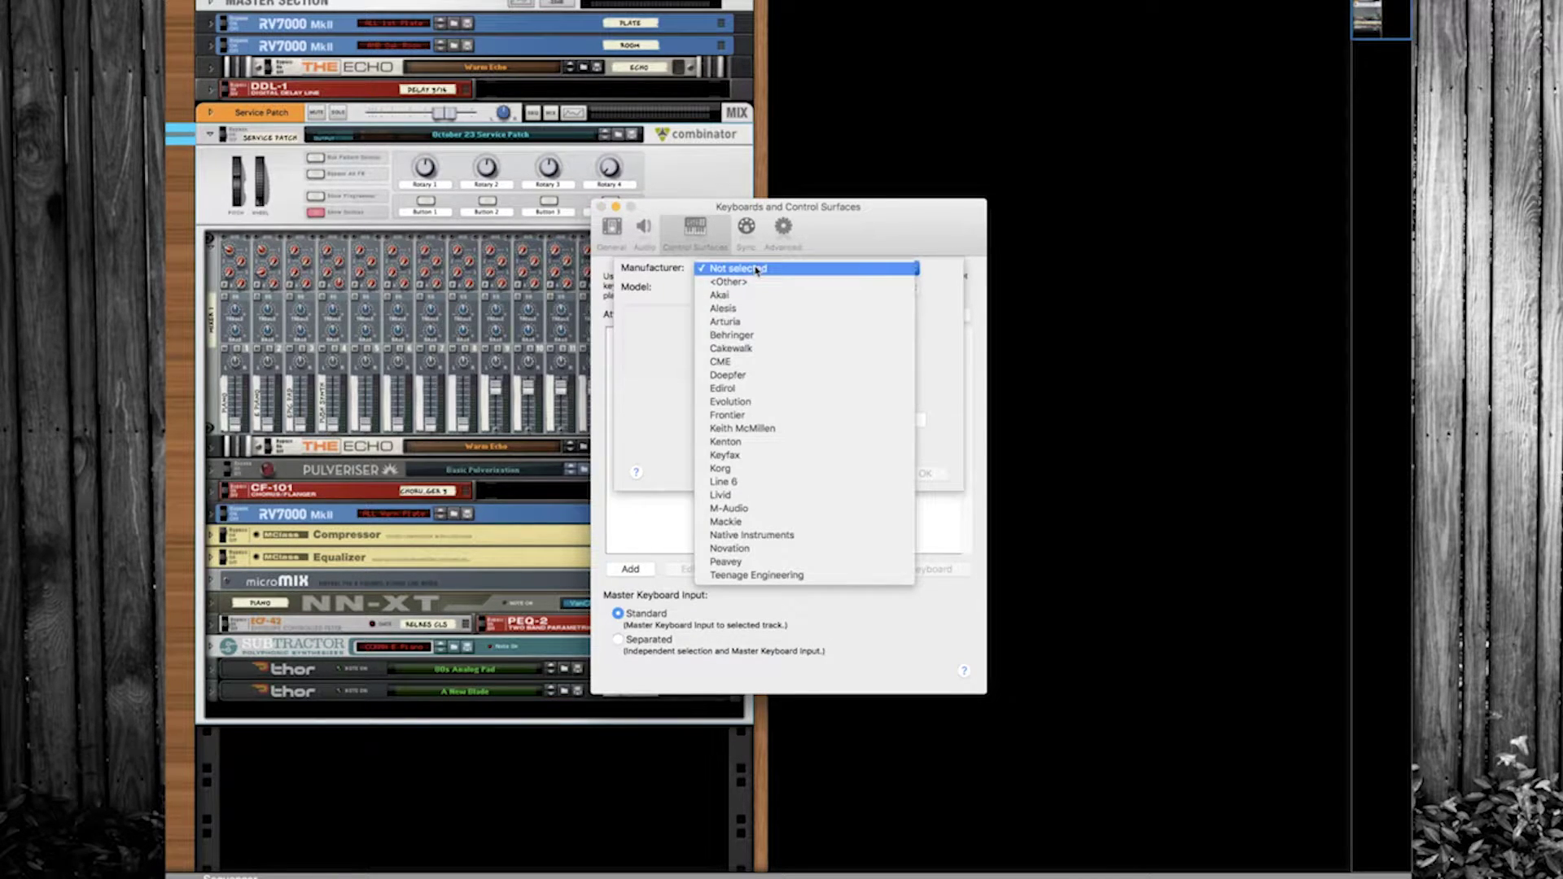
pyautogui.click(751, 282)
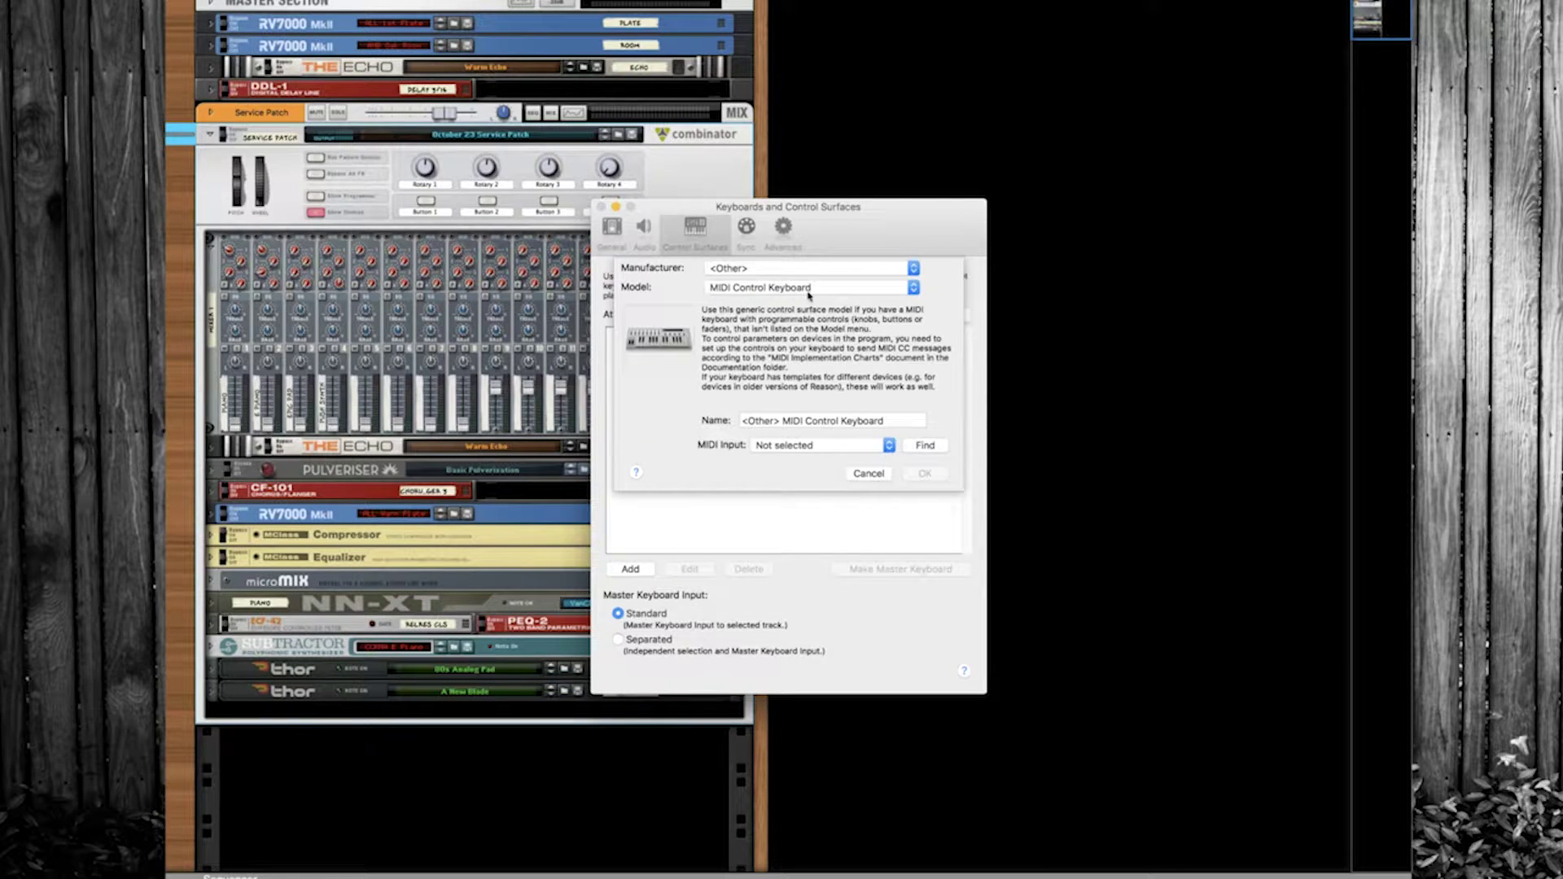
pyautogui.moveTo(887, 424); pyautogui.dragTo(710, 430)
pyautogui.write('Code 49')
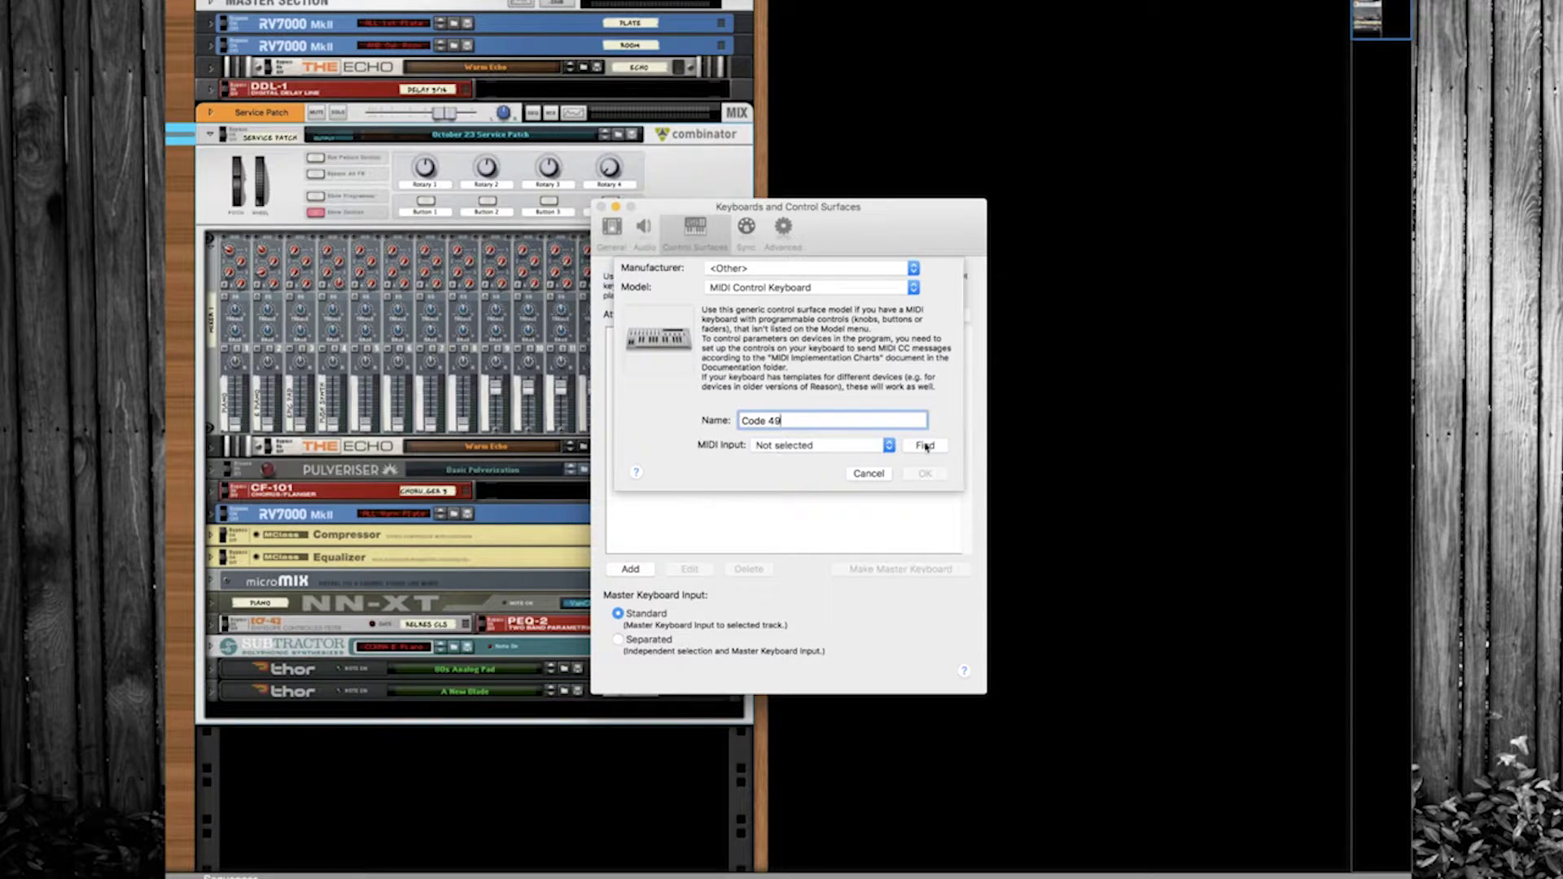
pyautogui.click(859, 448)
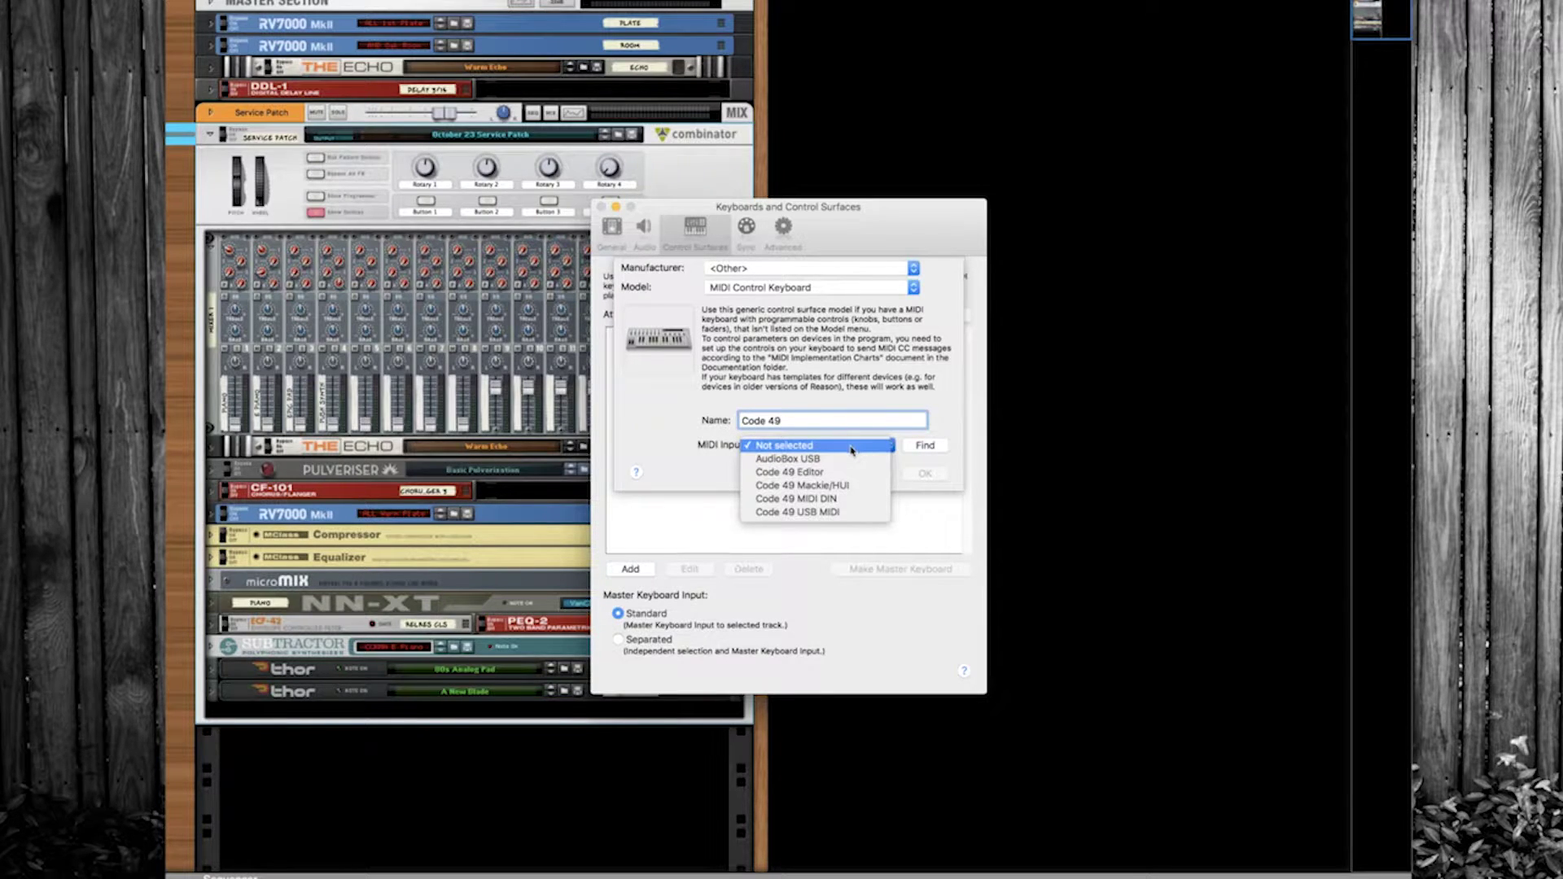
pyautogui.click(895, 466)
pyautogui.click(892, 447)
pyautogui.click(809, 513)
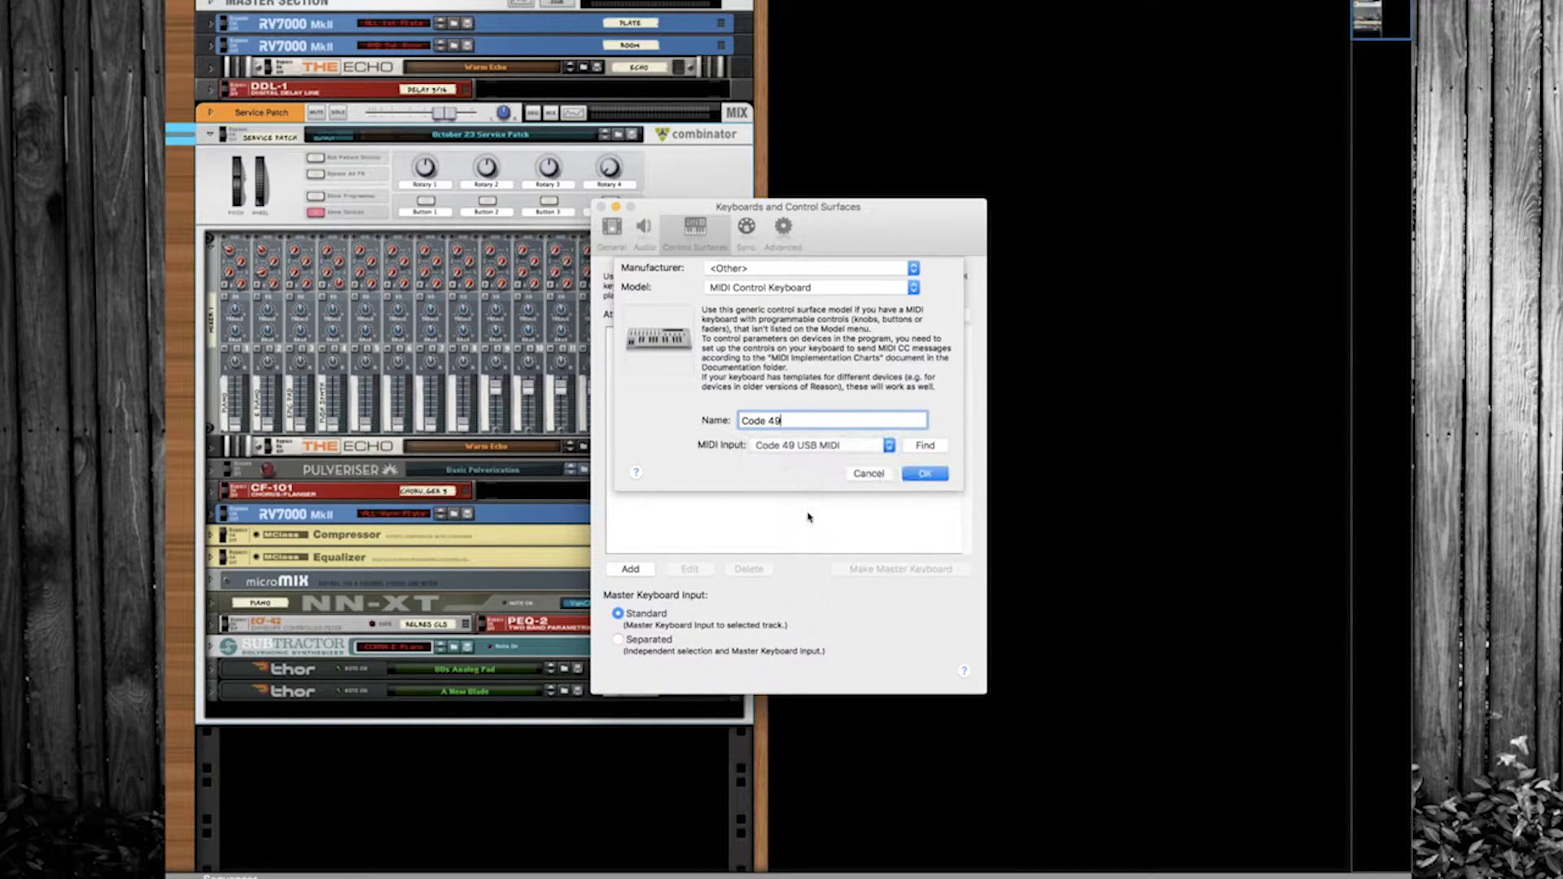
pyautogui.click(926, 474)
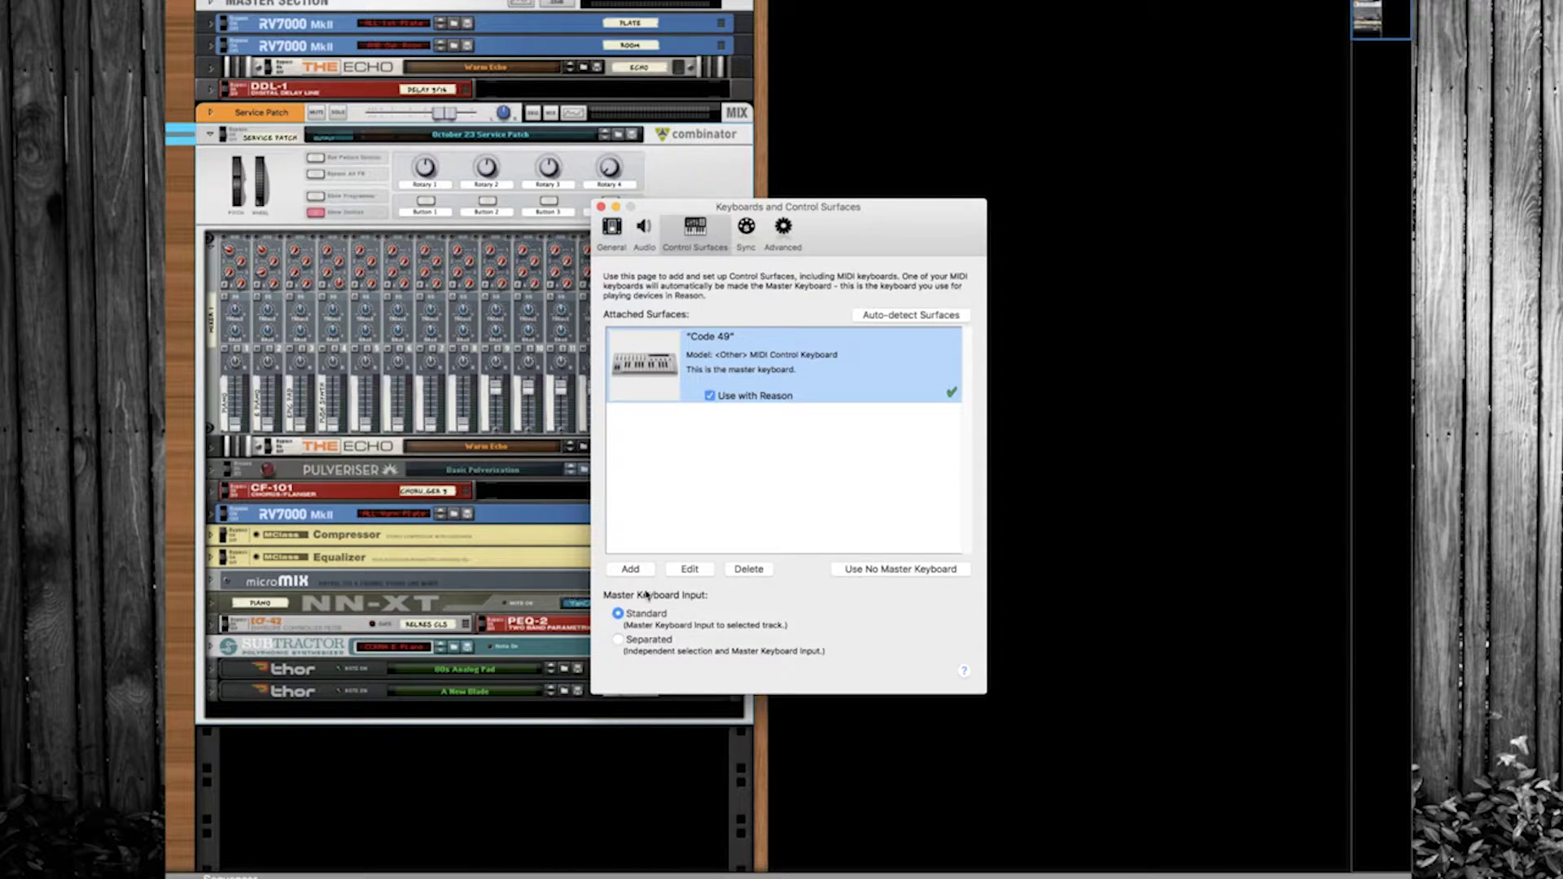
# Add a Mackie Control surface with input and output both set to Code 49 Mackie/HUI
pyautogui.click(631, 570)
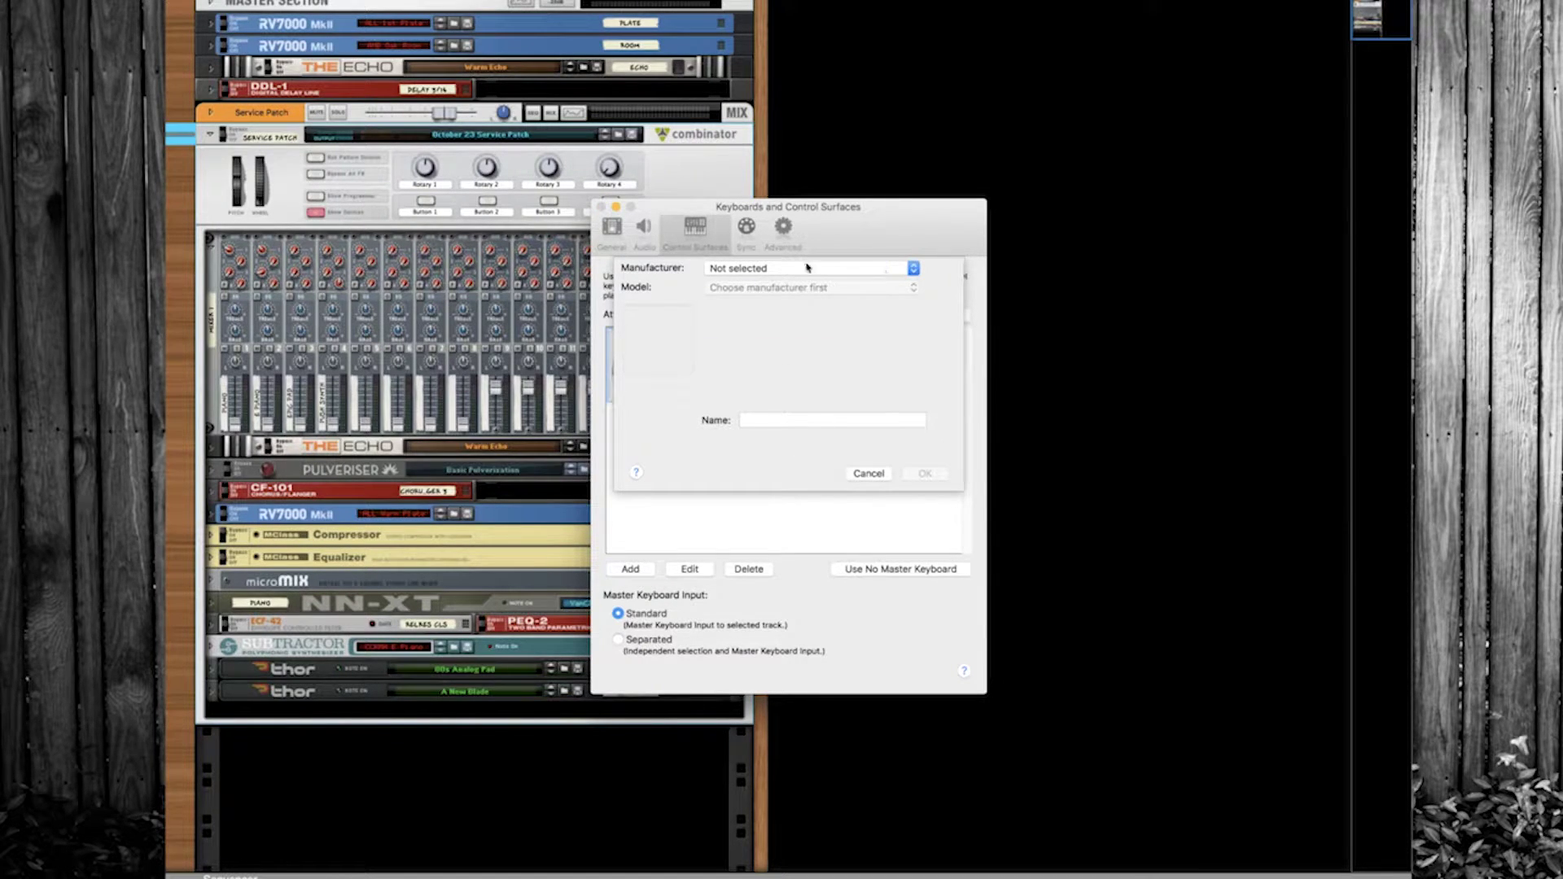
pyautogui.click(743, 269)
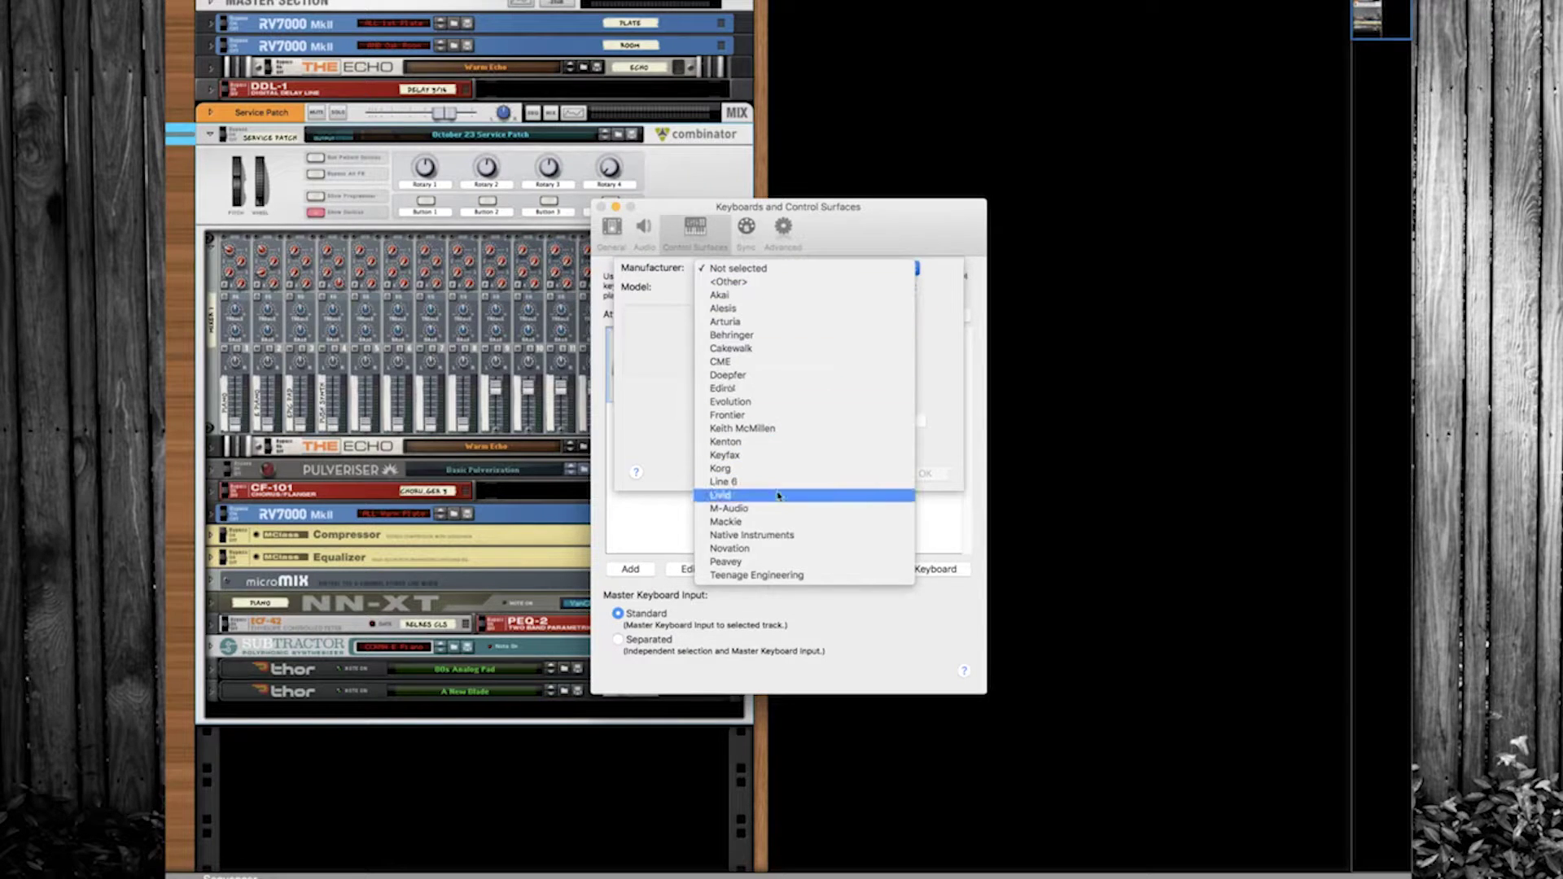
pyautogui.click(731, 522)
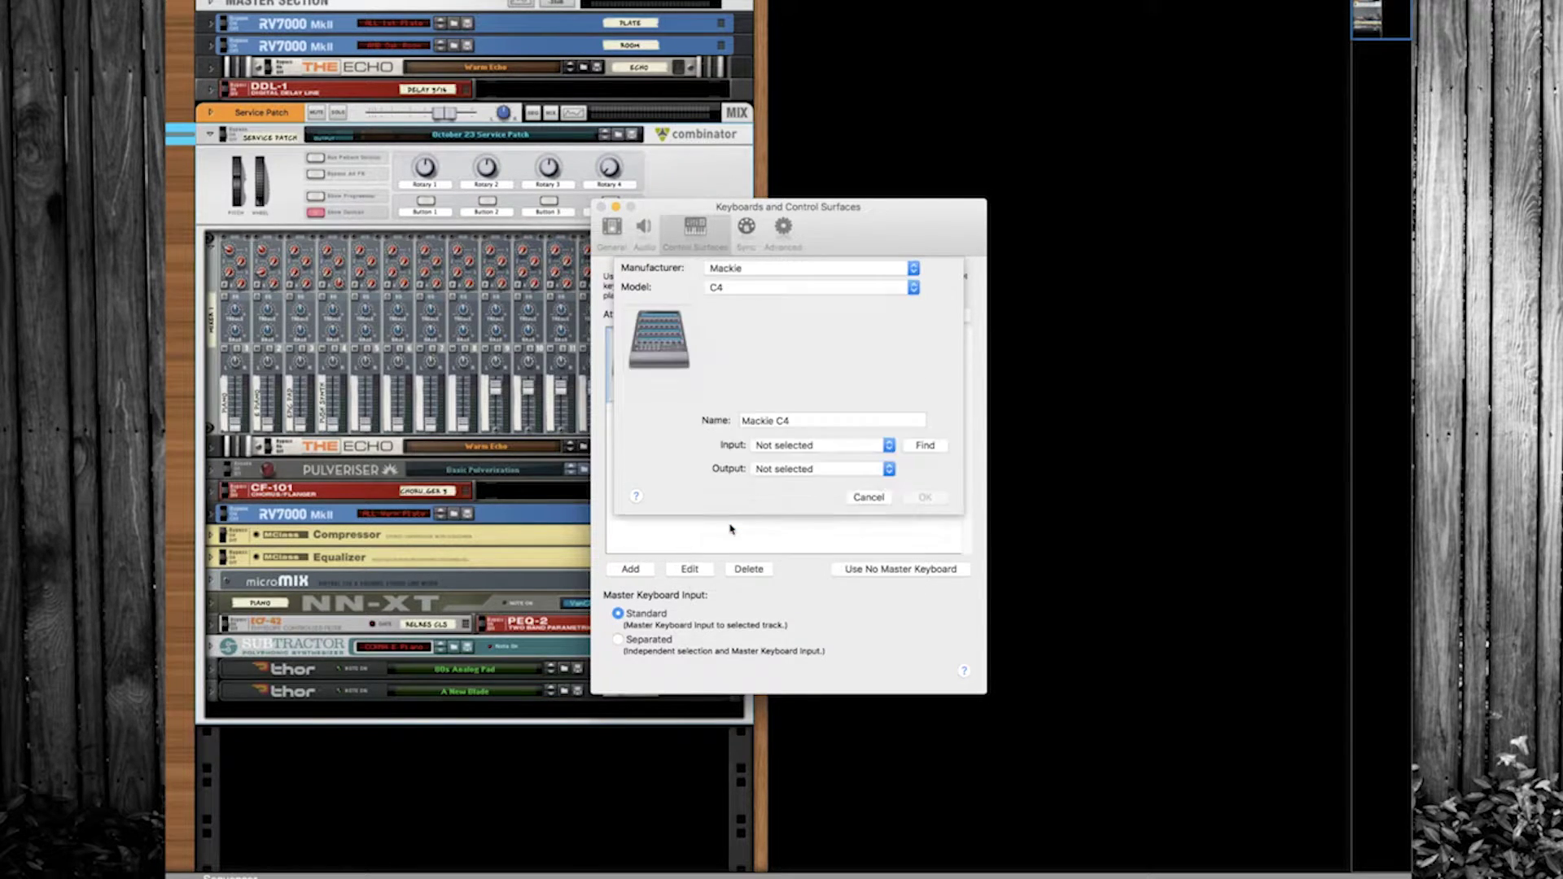
pyautogui.click(735, 292)
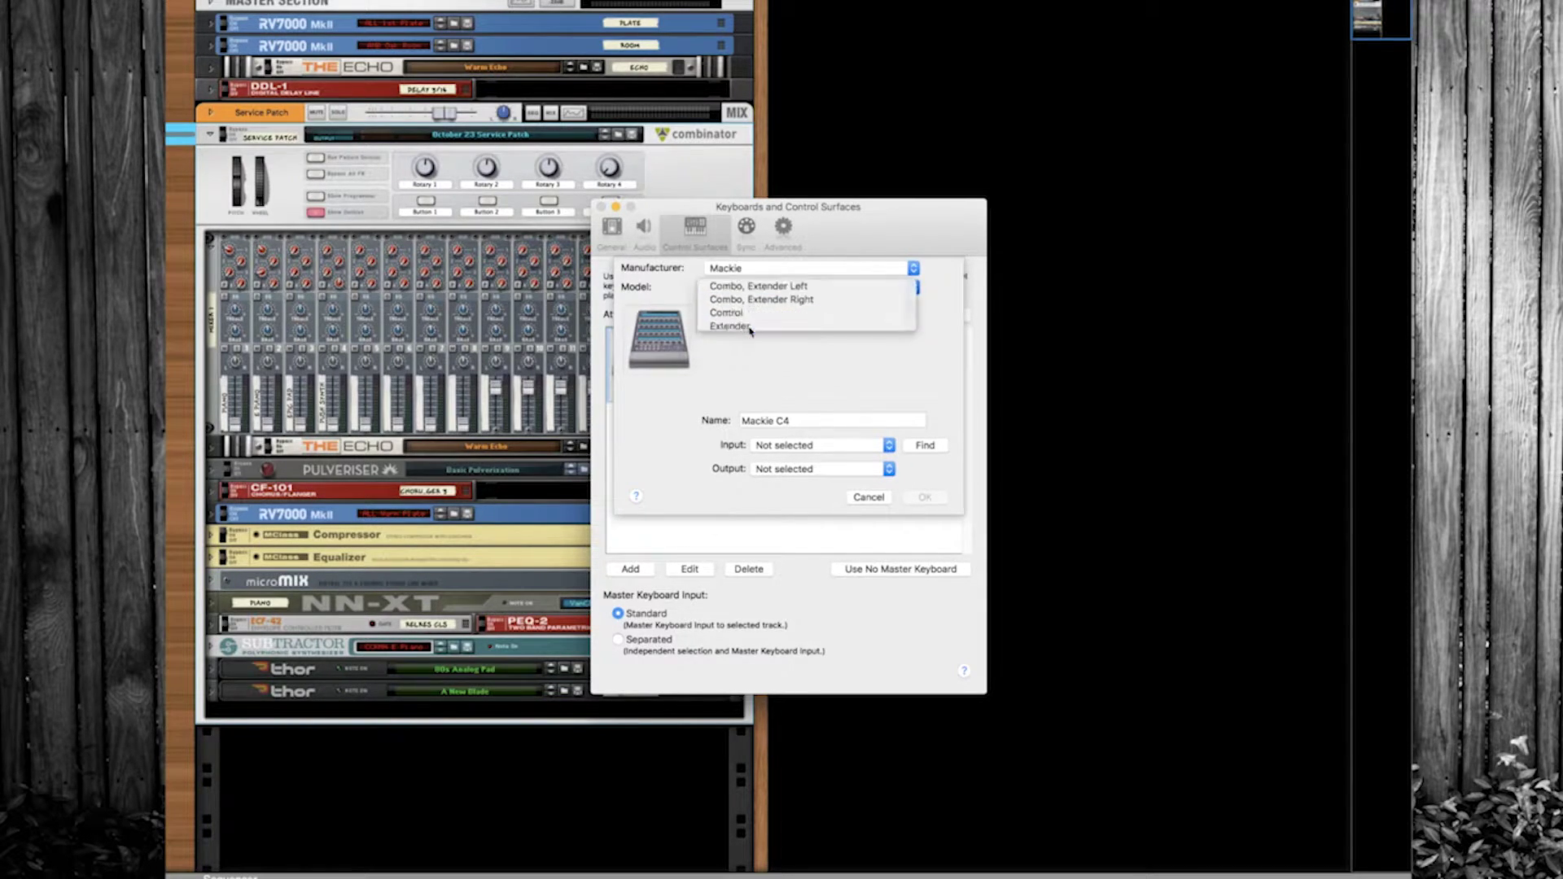
pyautogui.click(749, 328)
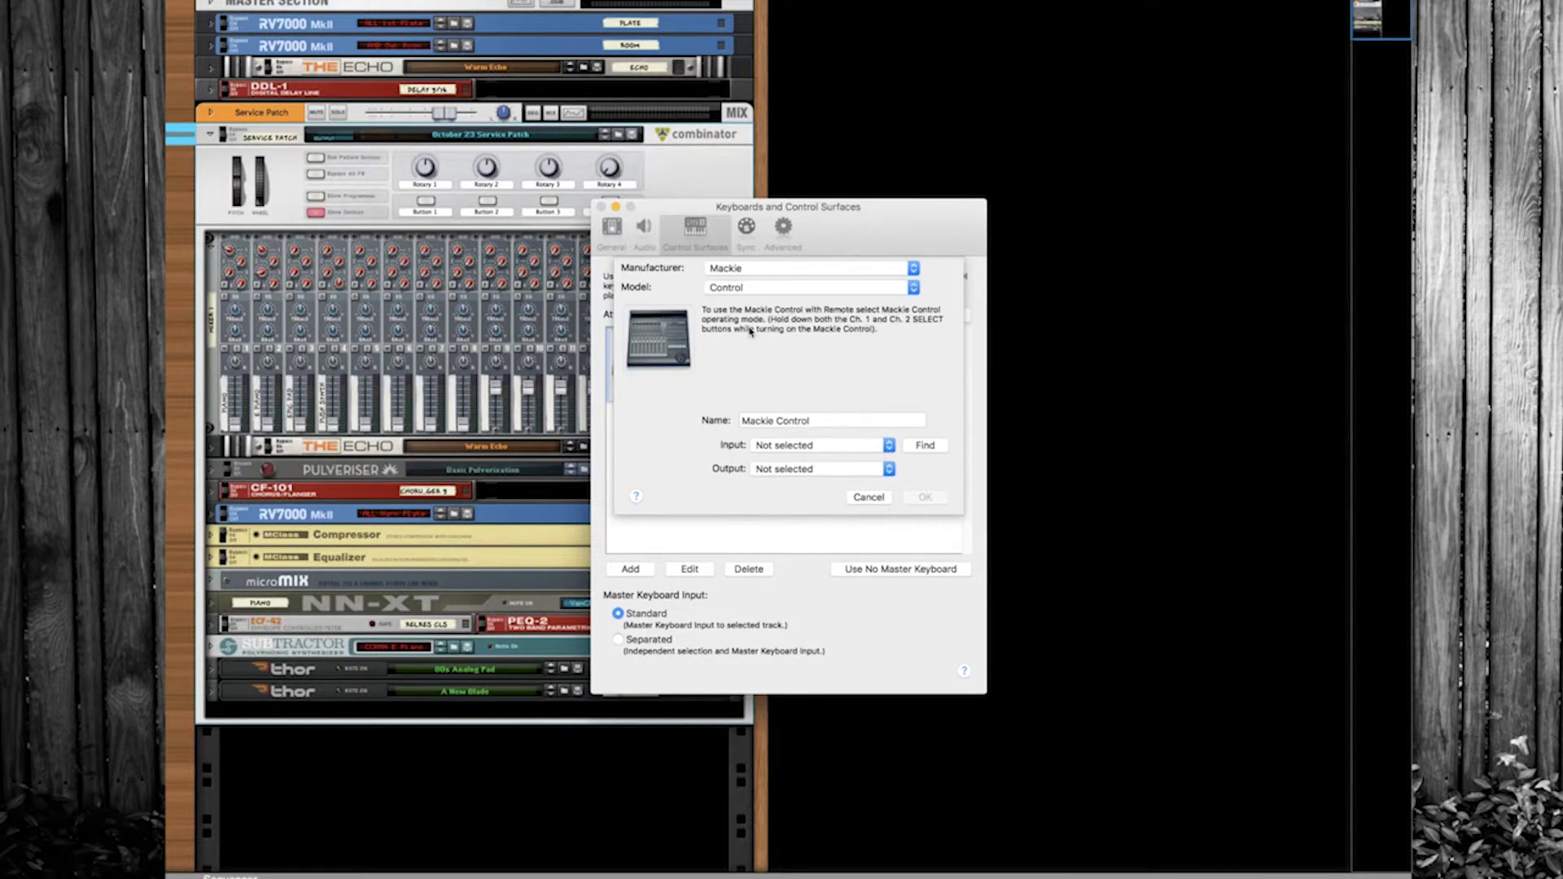
pyautogui.click(802, 447)
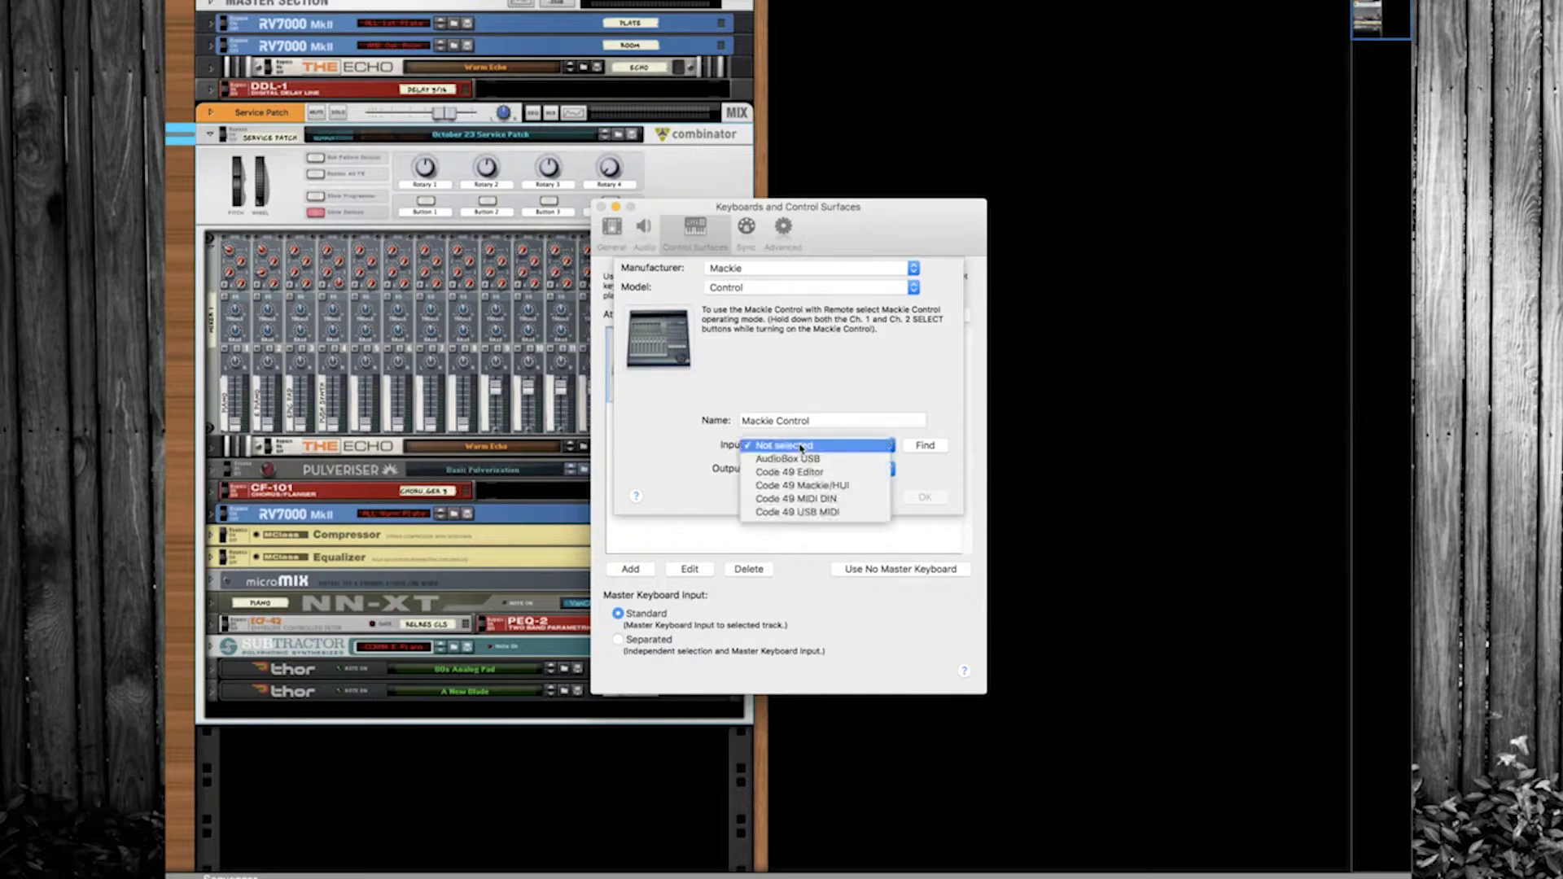
pyautogui.click(834, 487)
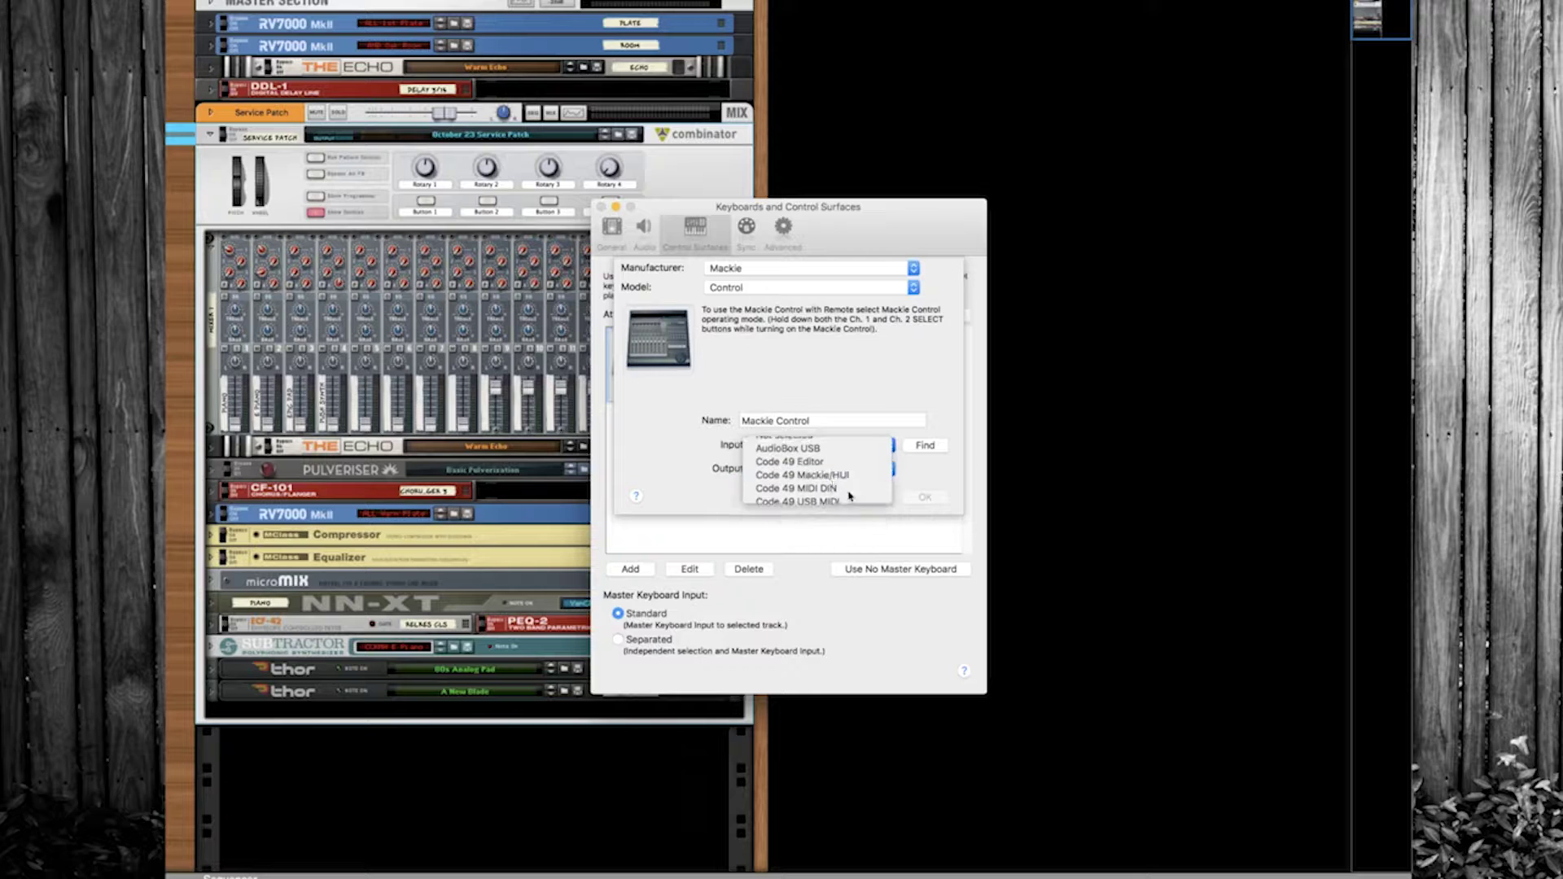
pyautogui.click(851, 470)
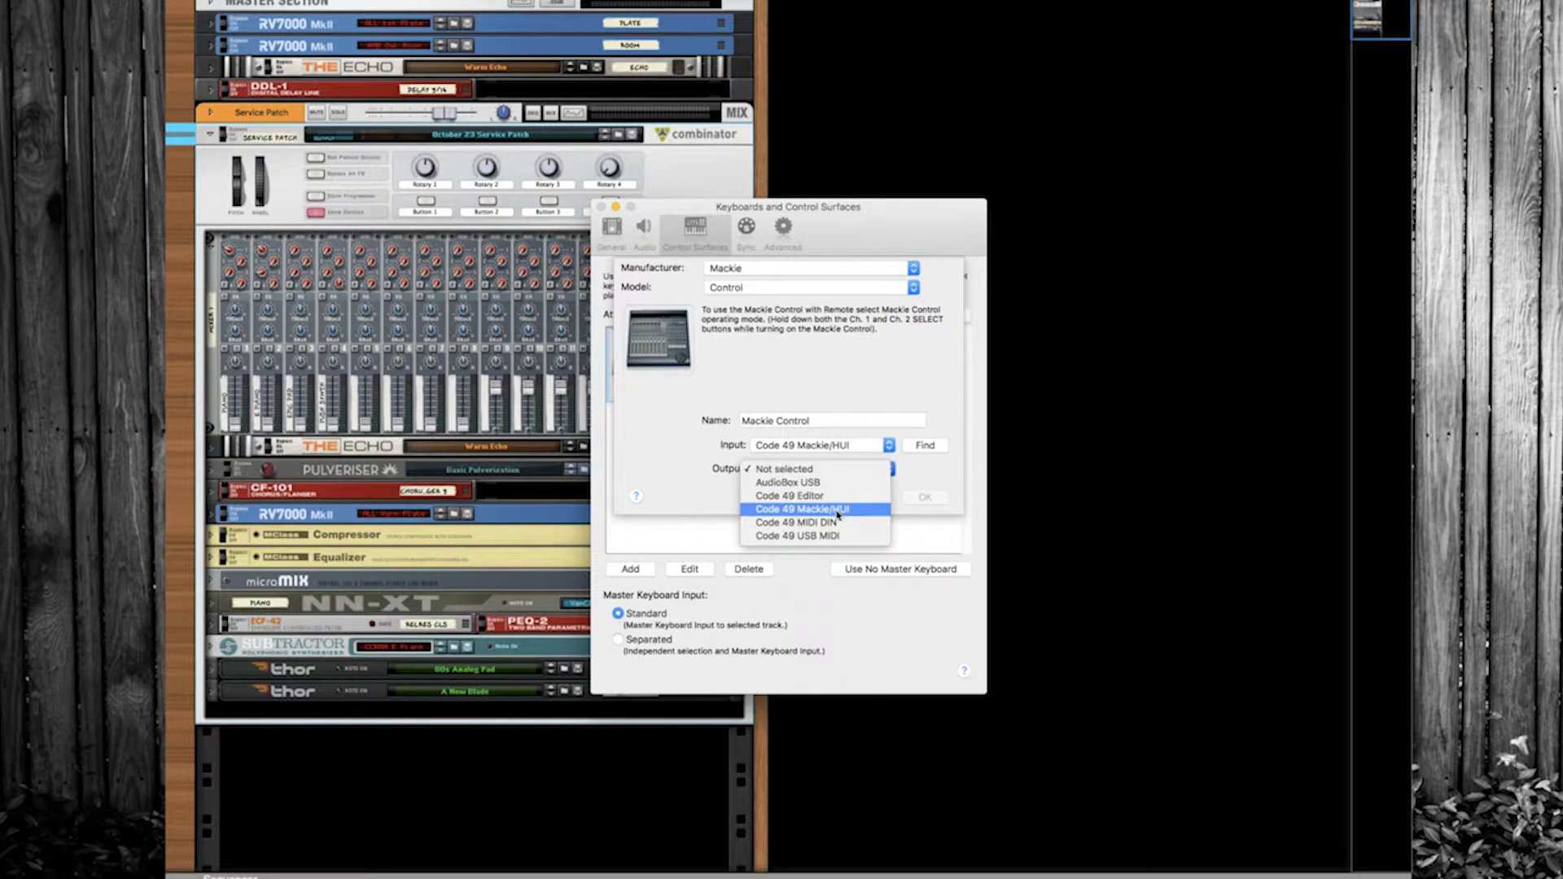
pyautogui.click(787, 513)
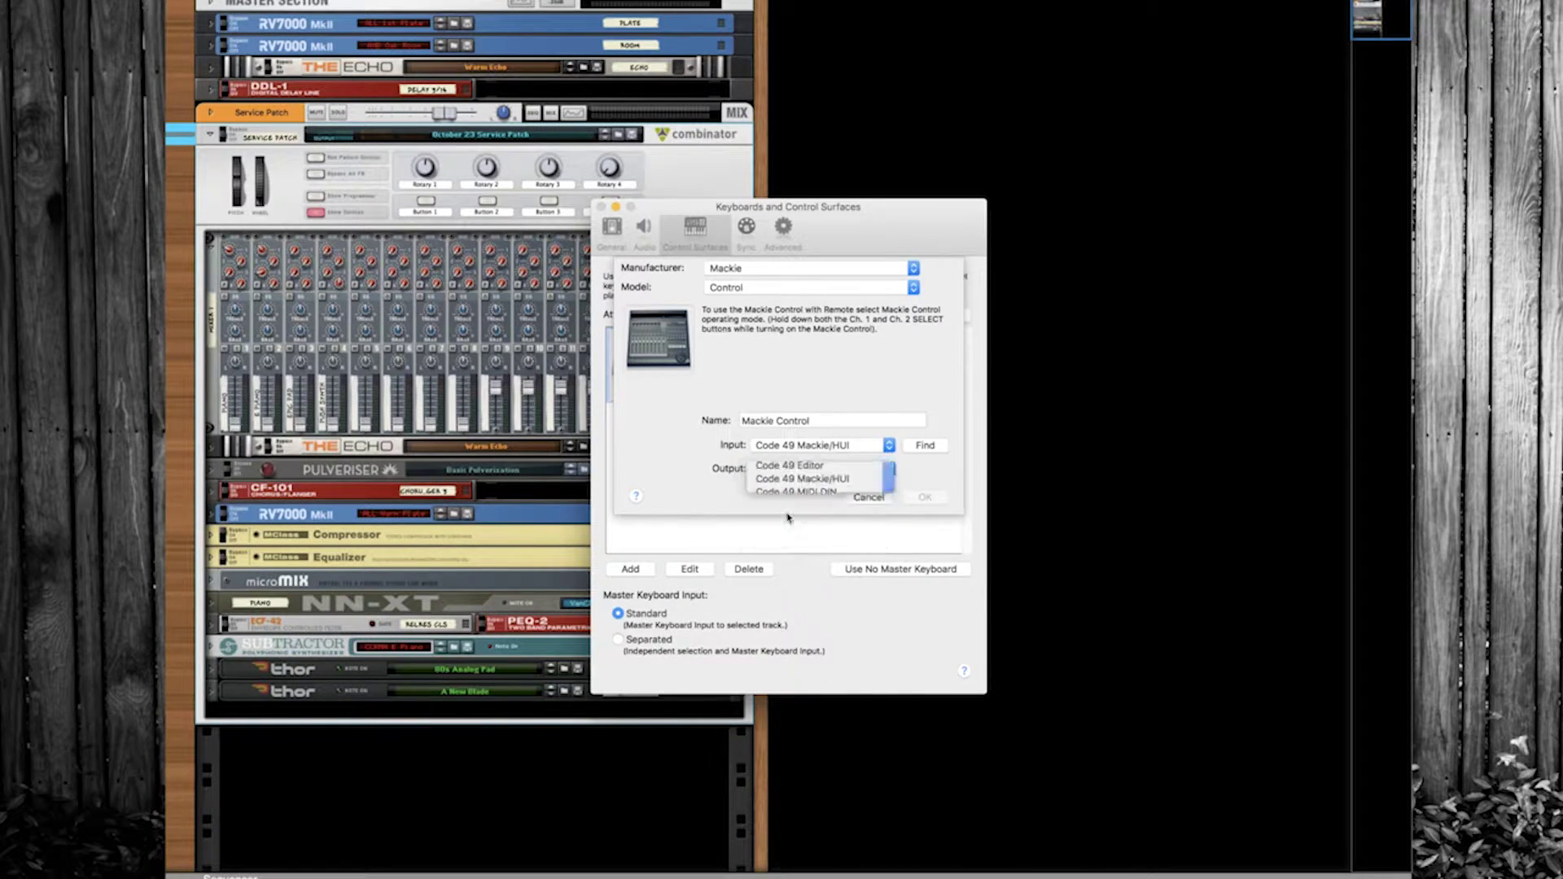
pyautogui.click(926, 497)
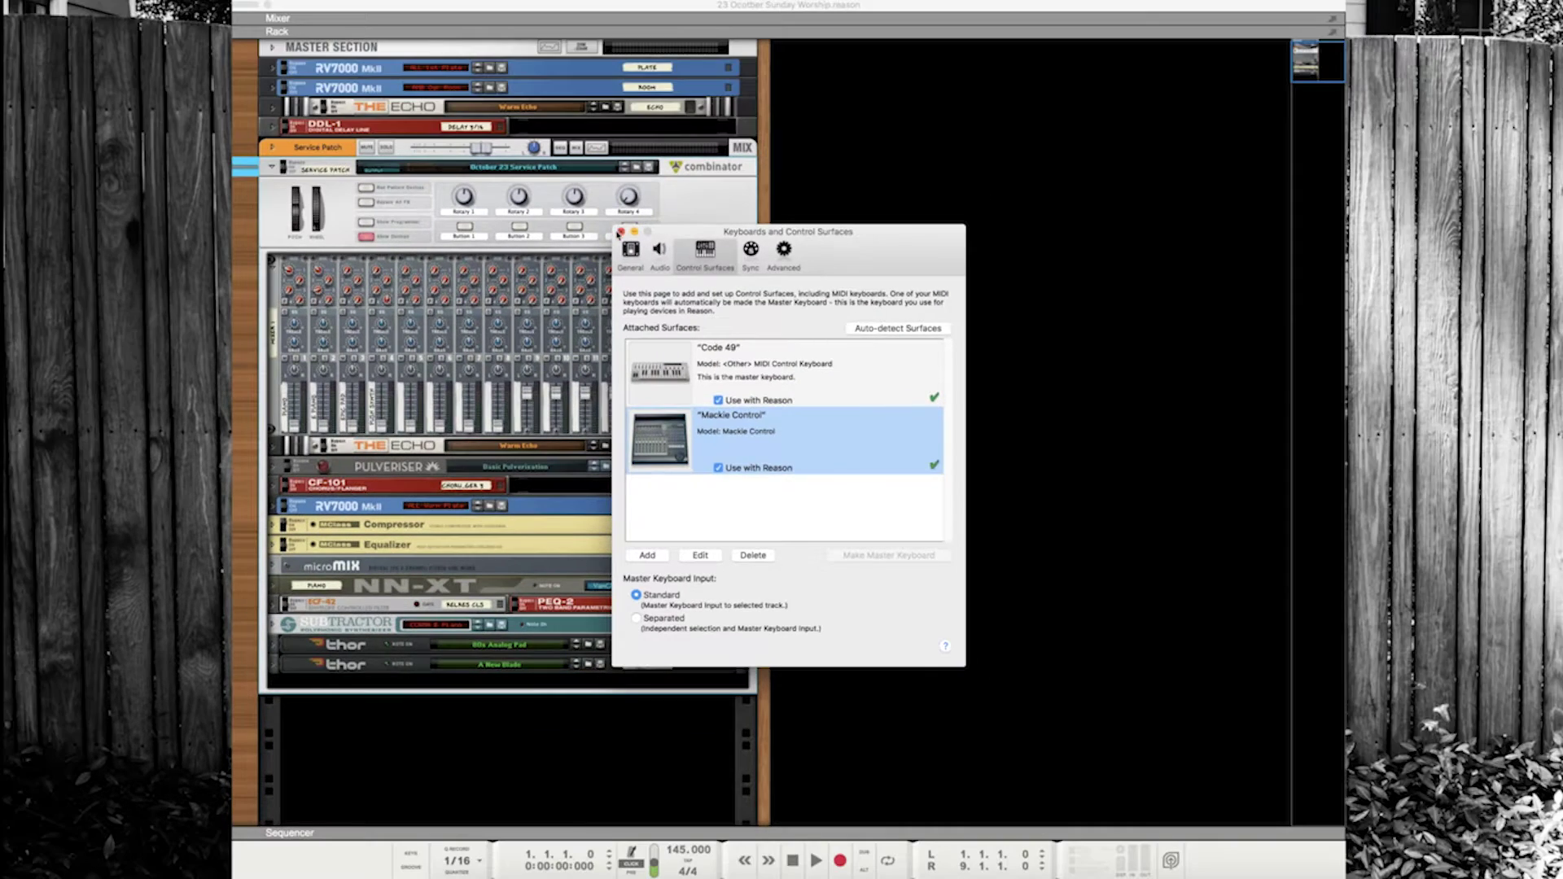
# Close the Preferences window to return to the rack
pyautogui.click(621, 233)
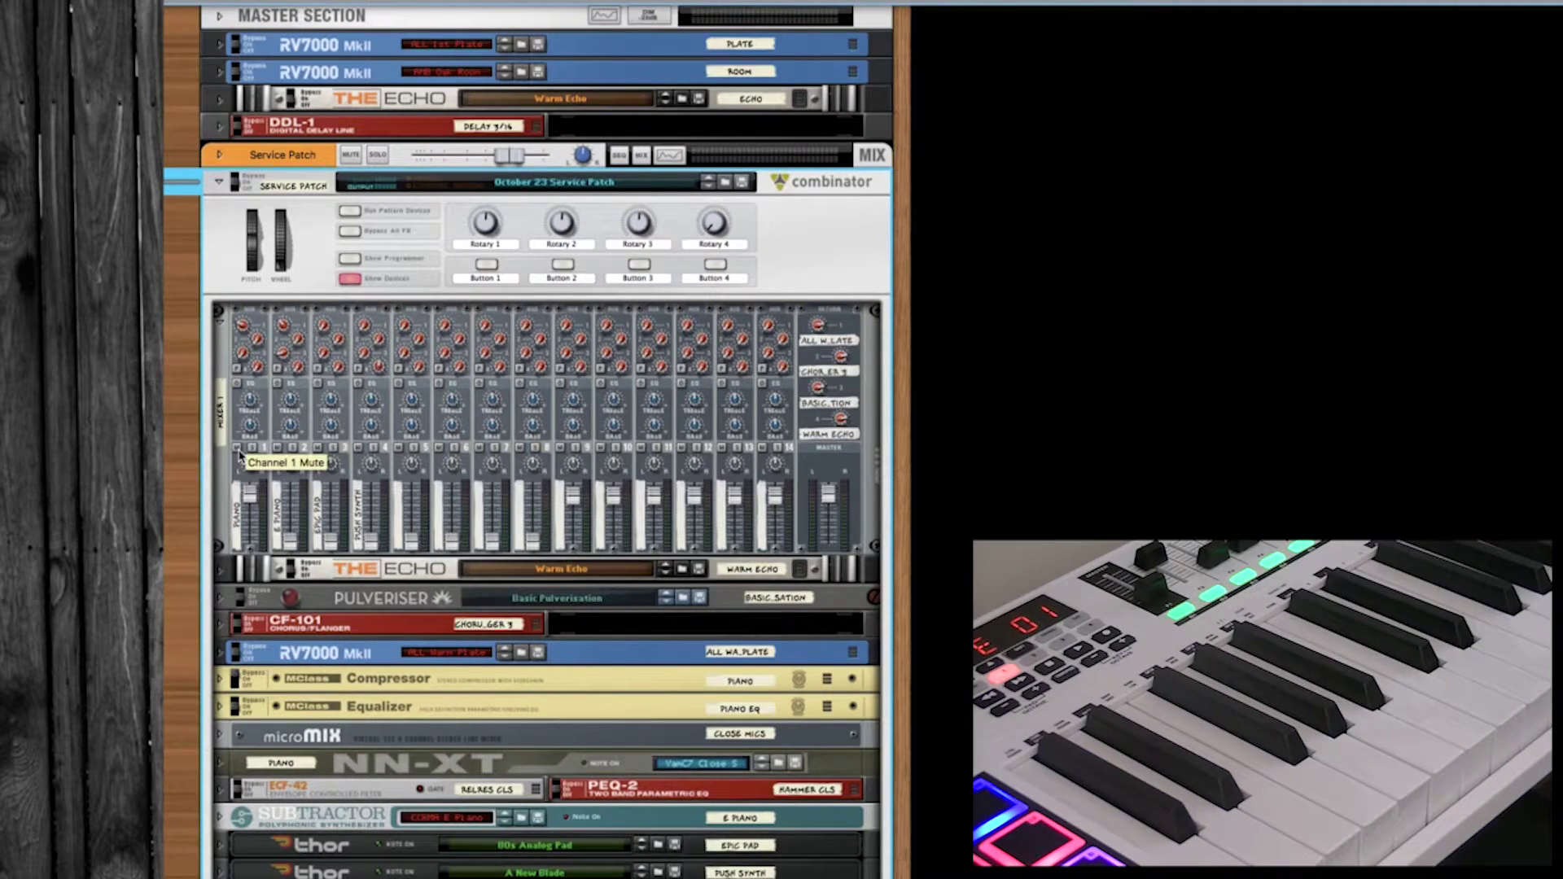
# Clear the remote override mapping on the mixer's Channel 1 Mute button
pyautogui.rightClick(239, 454)
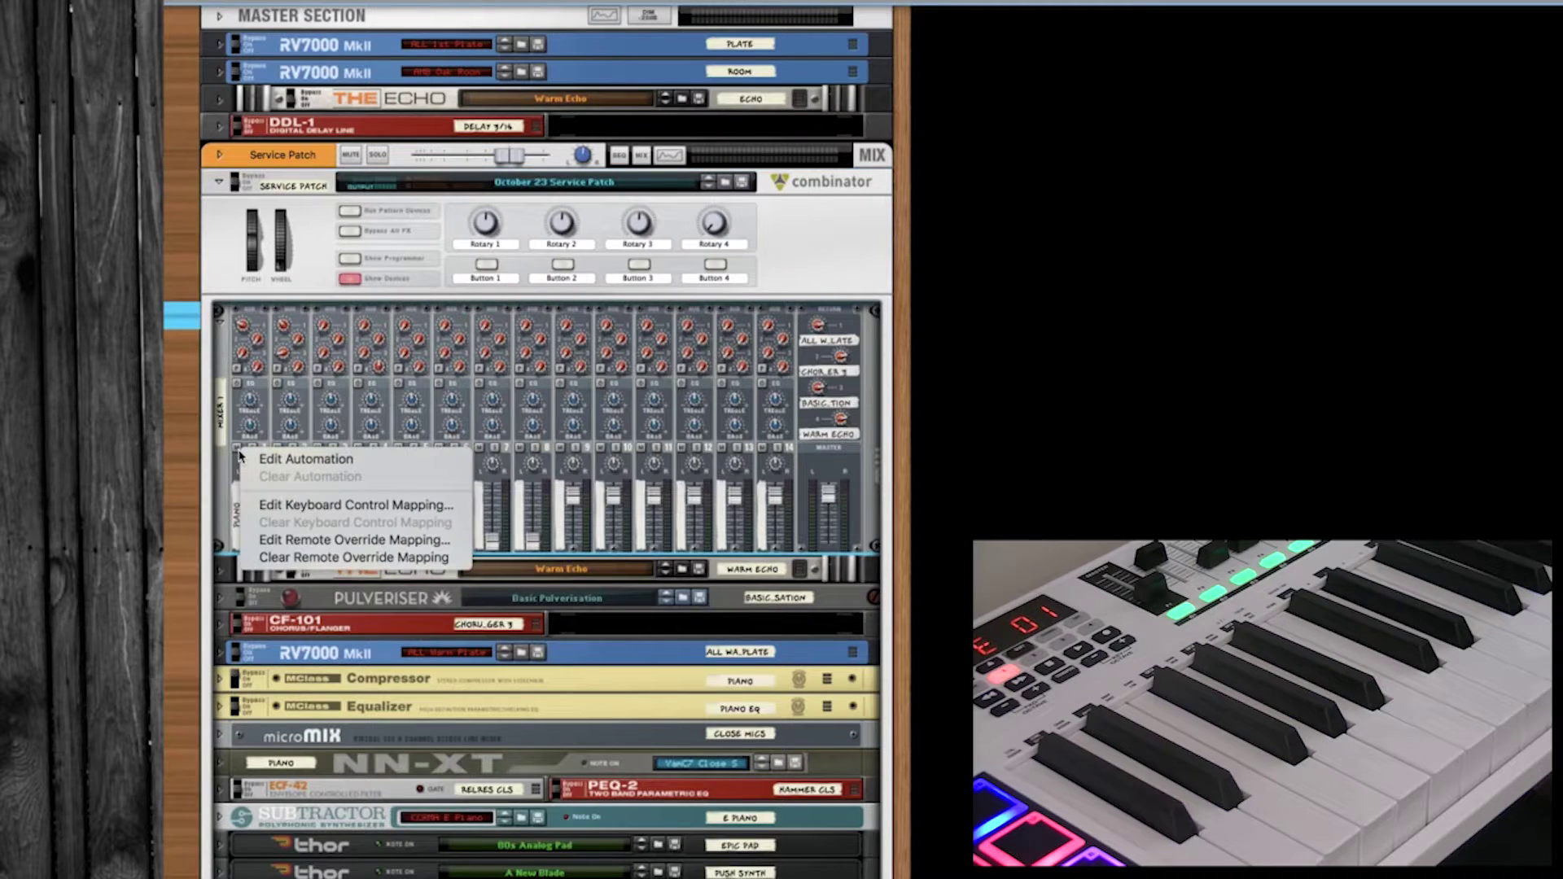
pyautogui.click(309, 562)
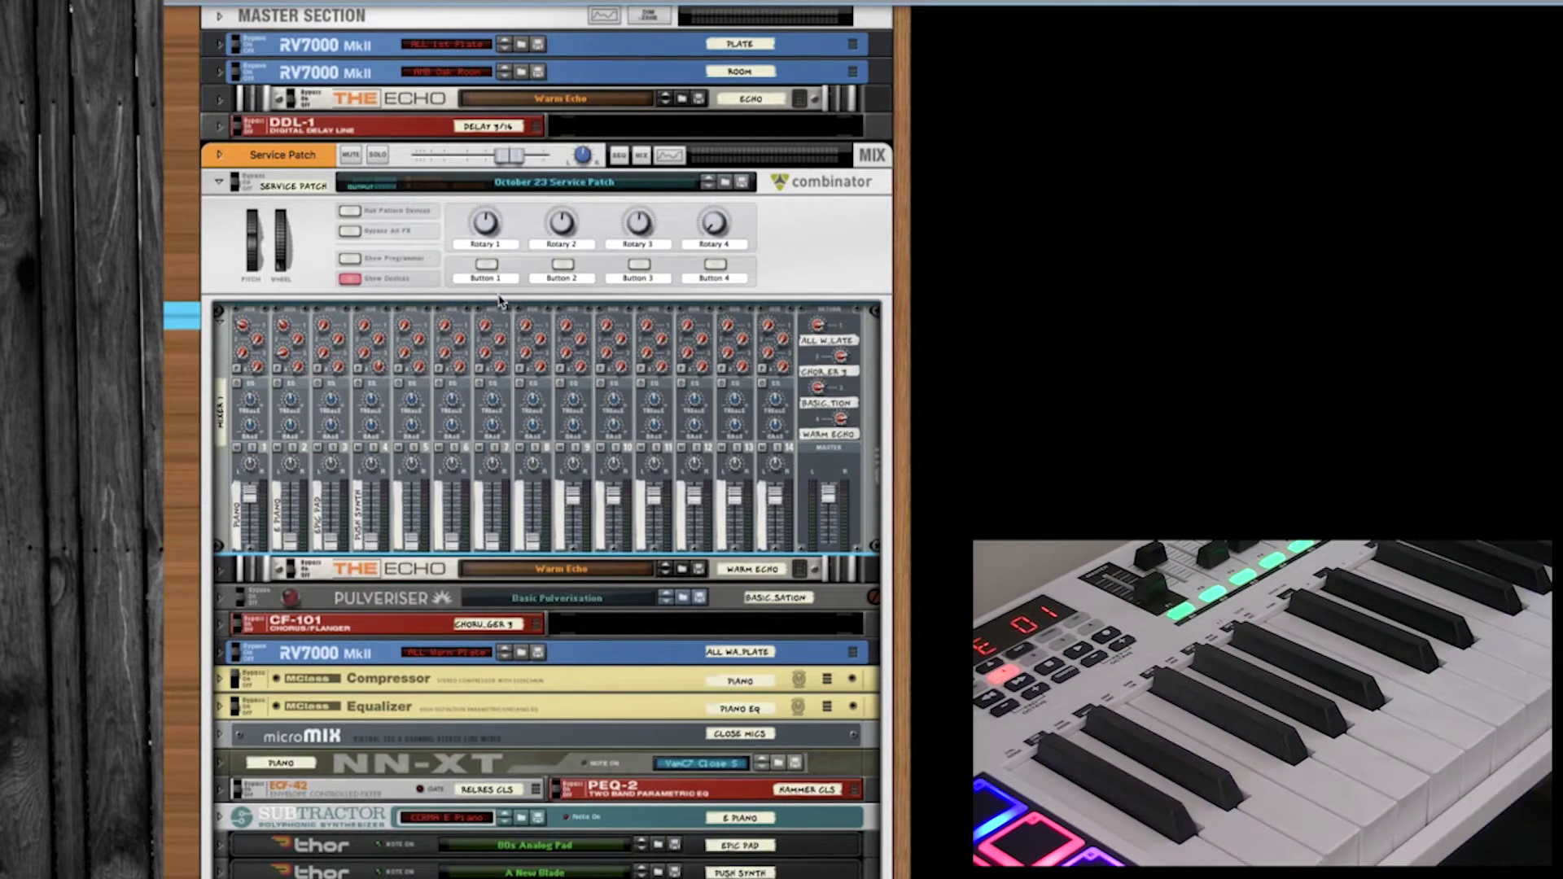
# Remote-map Channel 1 Mute to the Mackie Control's Select 1 button
pyautogui.rightClick(239, 455)
pyautogui.press('Escape')
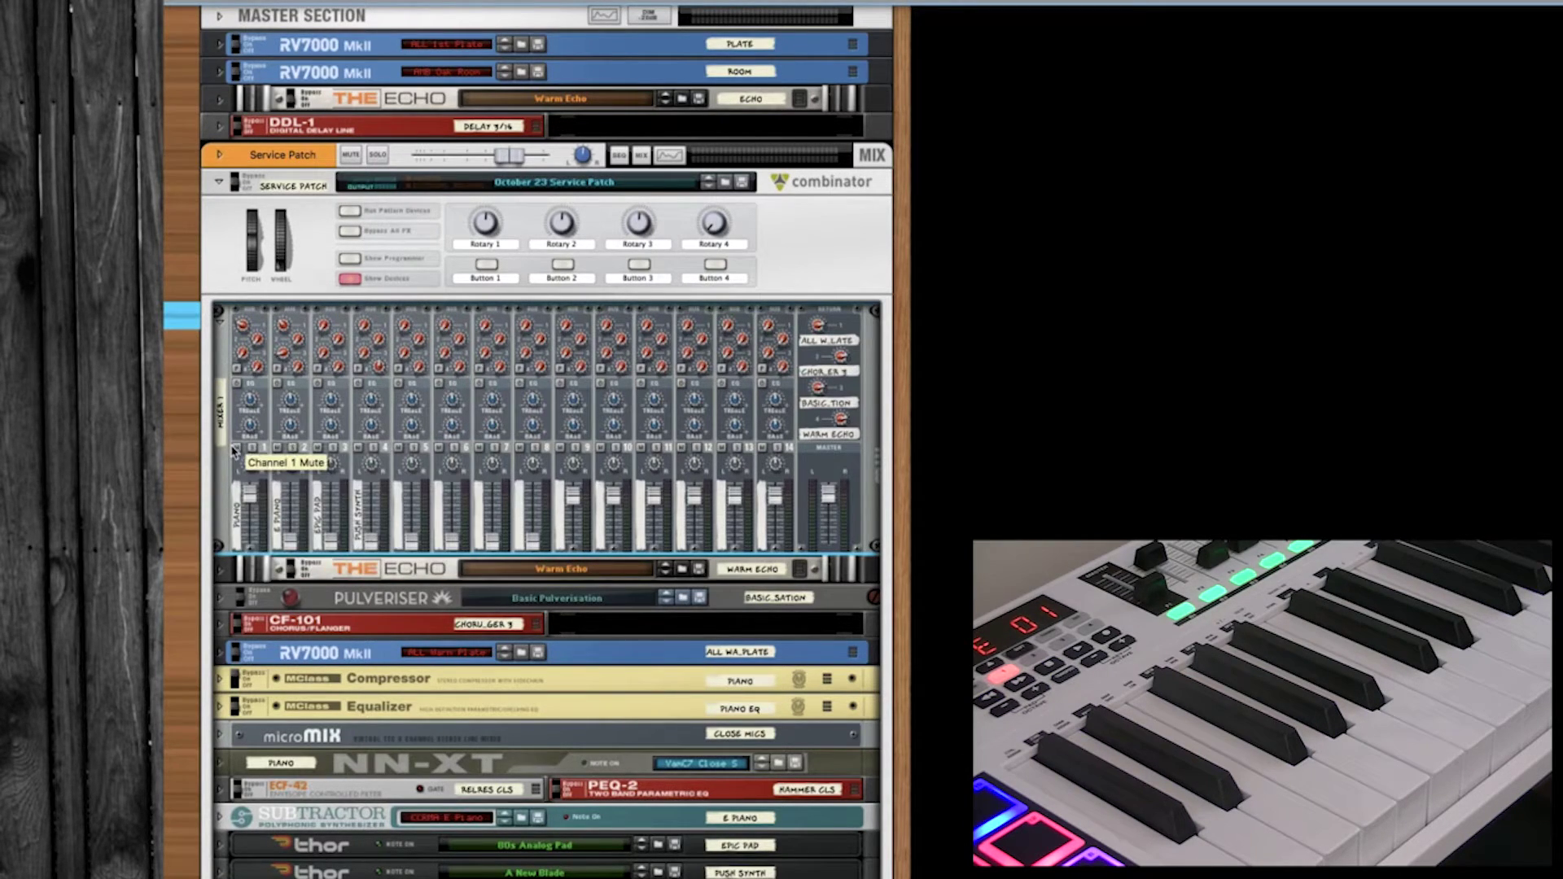
pyautogui.rightClick(235, 453)
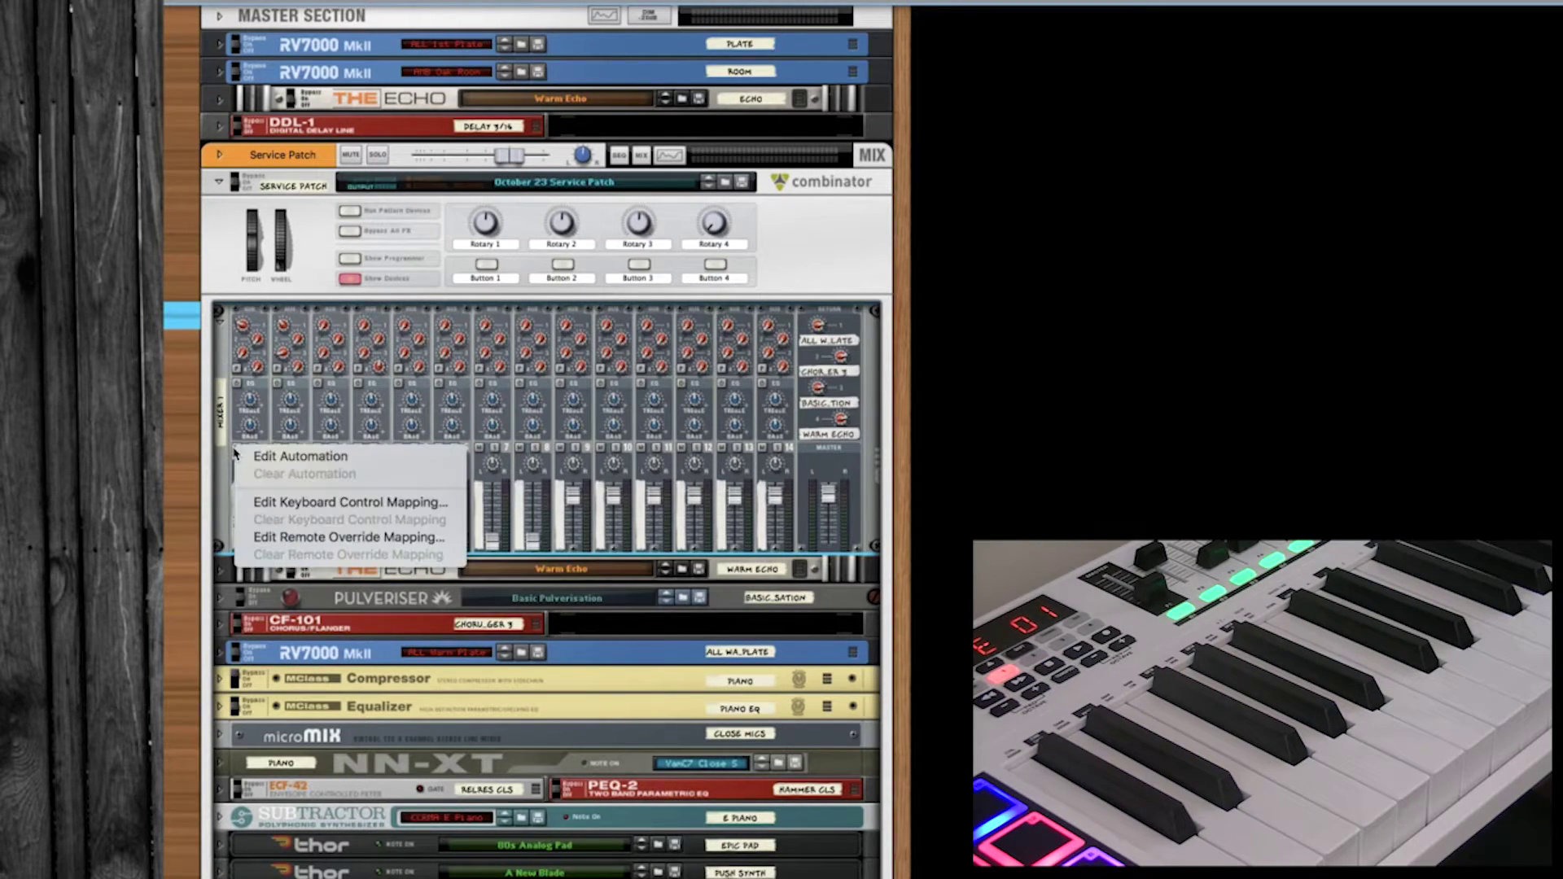
pyautogui.click(279, 539)
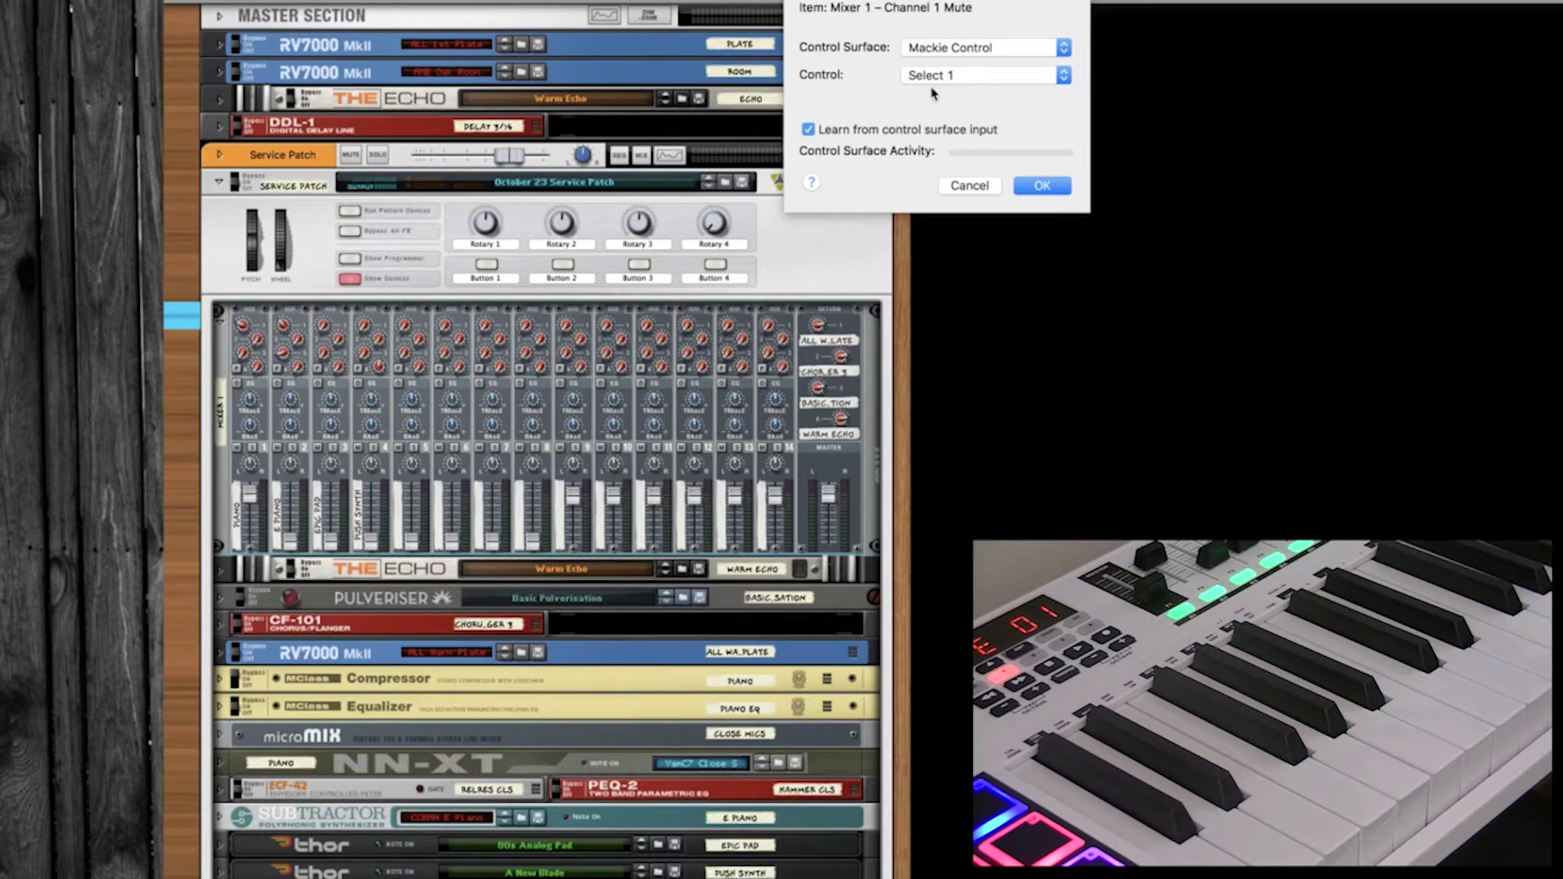
pyautogui.click(1042, 186)
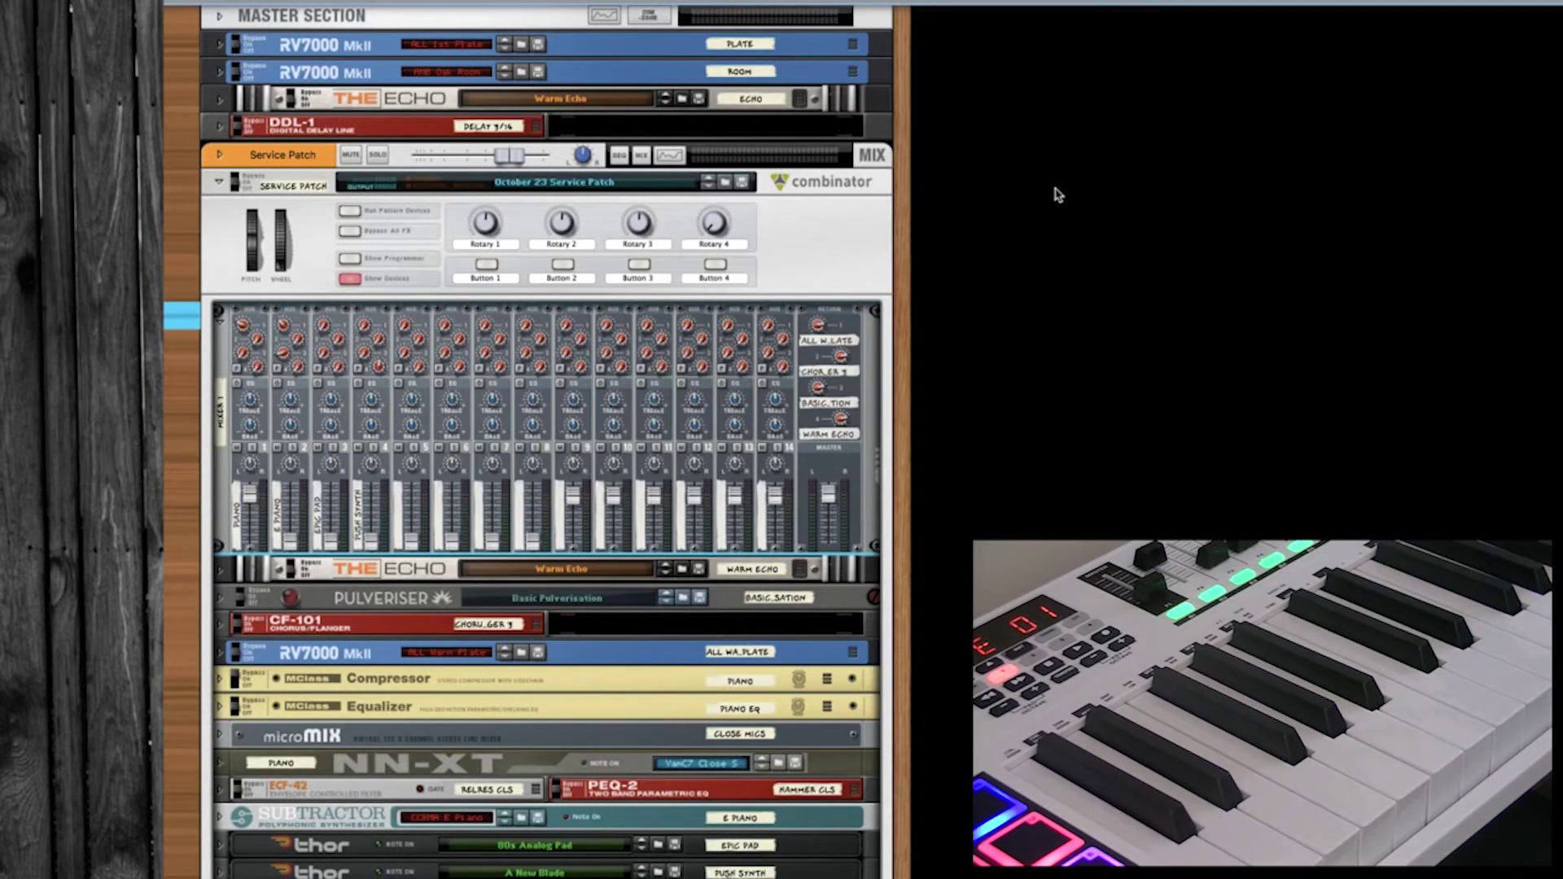